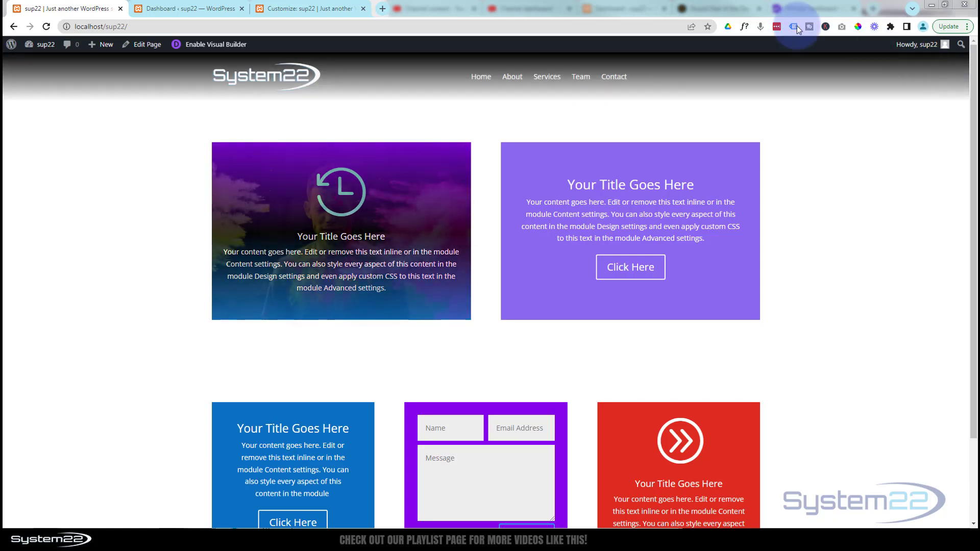
Step: Open the home page in the Visual Builder and insert a row with two equal columns below the first row
click(215, 46)
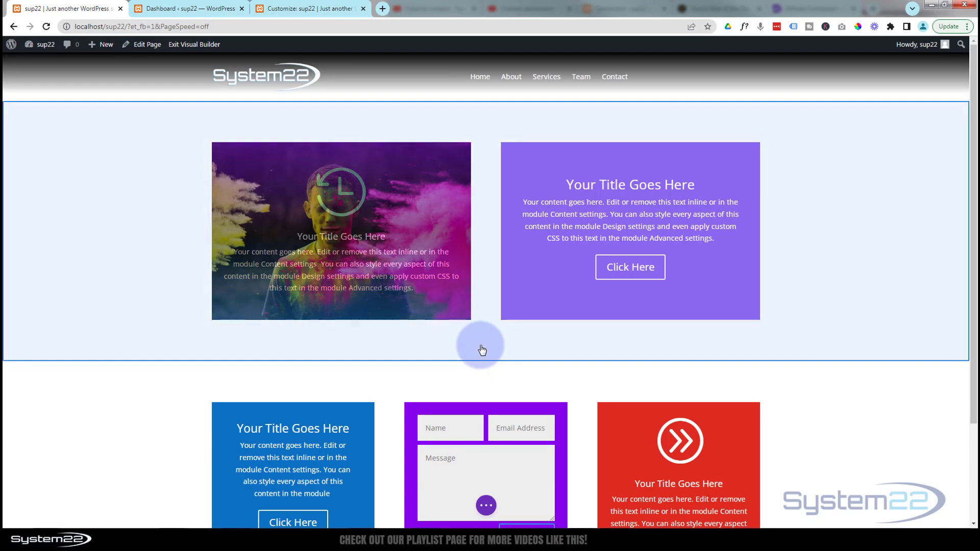
mouse_move(481, 347)
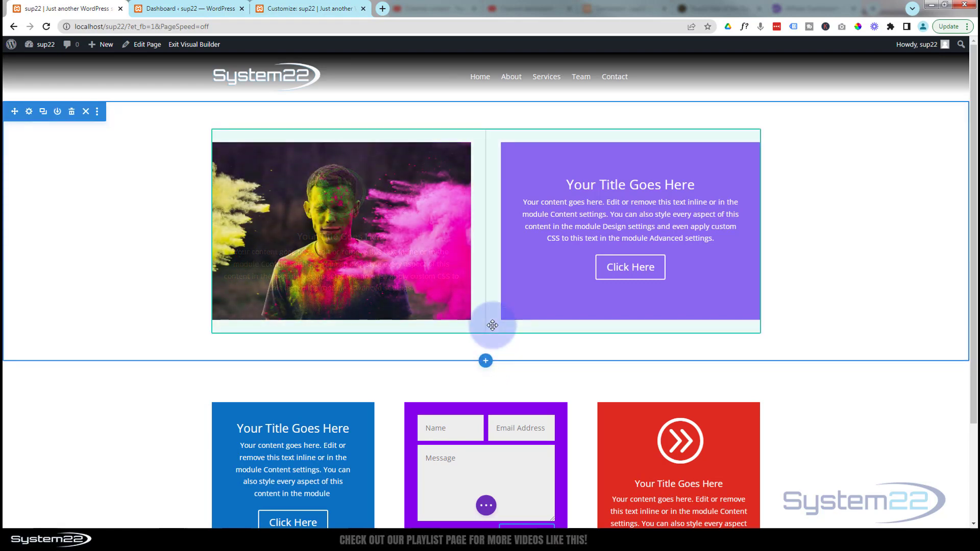
click(485, 335)
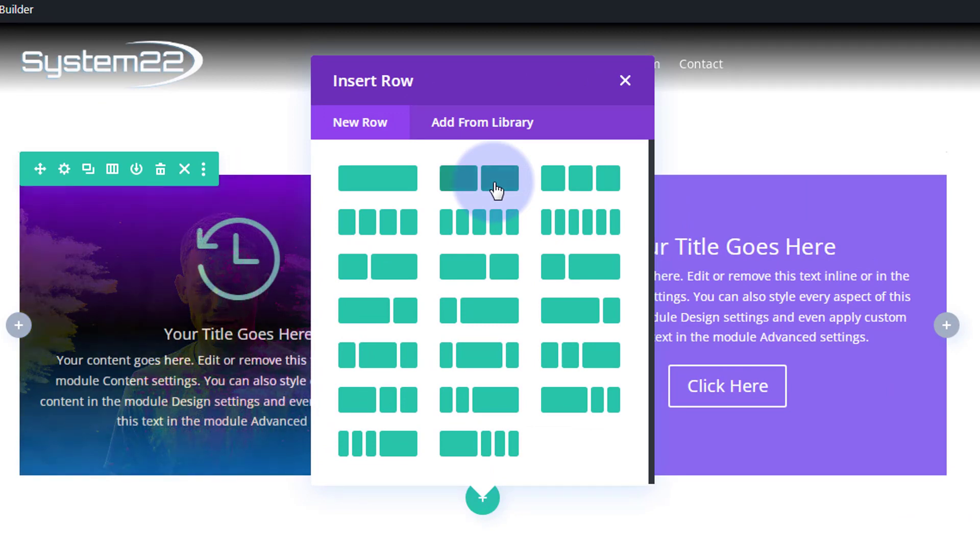
click(496, 190)
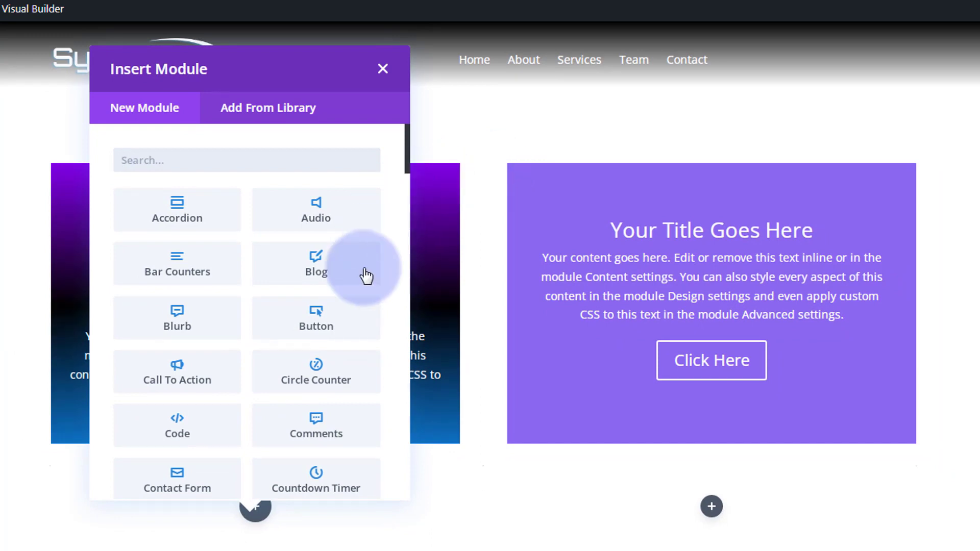
Step: Add a Blurb module with its default content to the new row's first column and delete the original row above it
scroll(222, 284, down, 12)
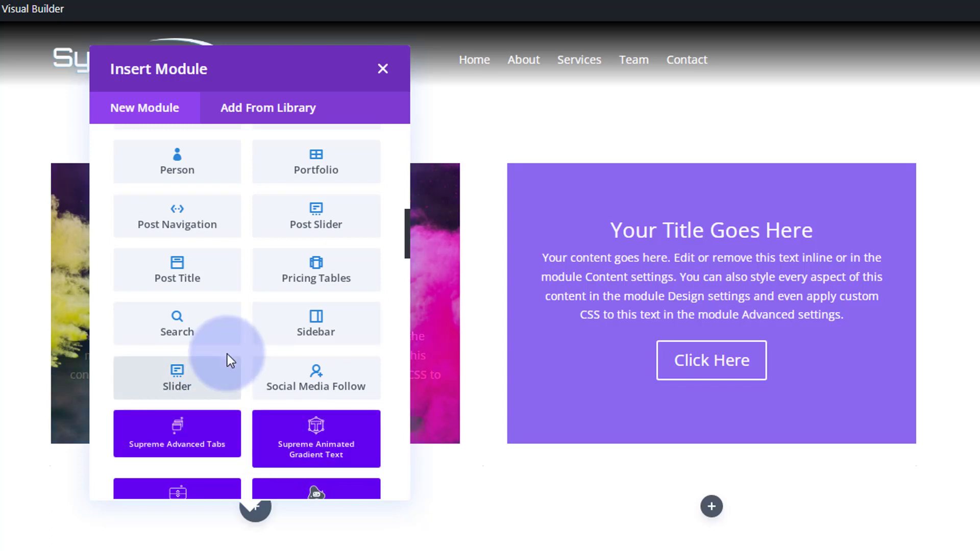
scroll(228, 361, up, 6)
scroll(230, 362, up, 5)
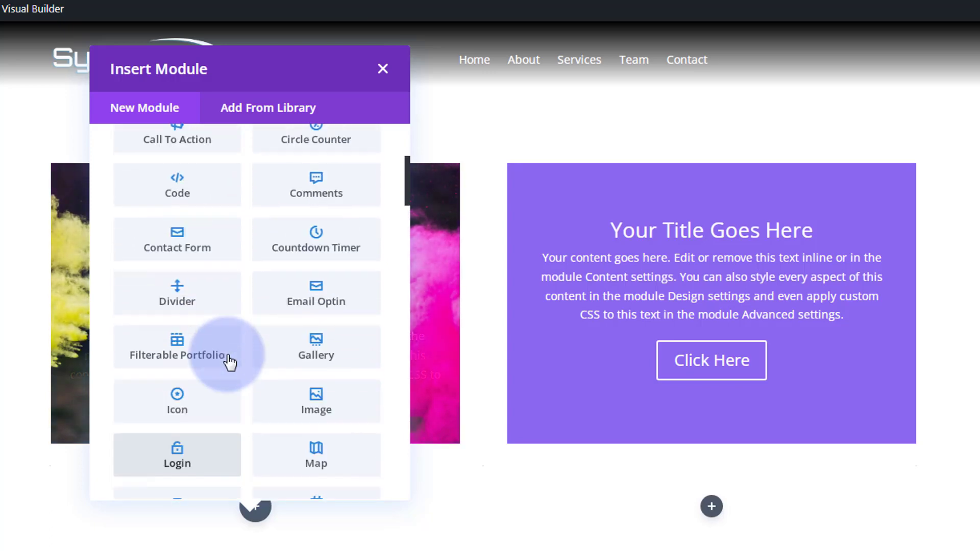
scroll(231, 362, up, 2)
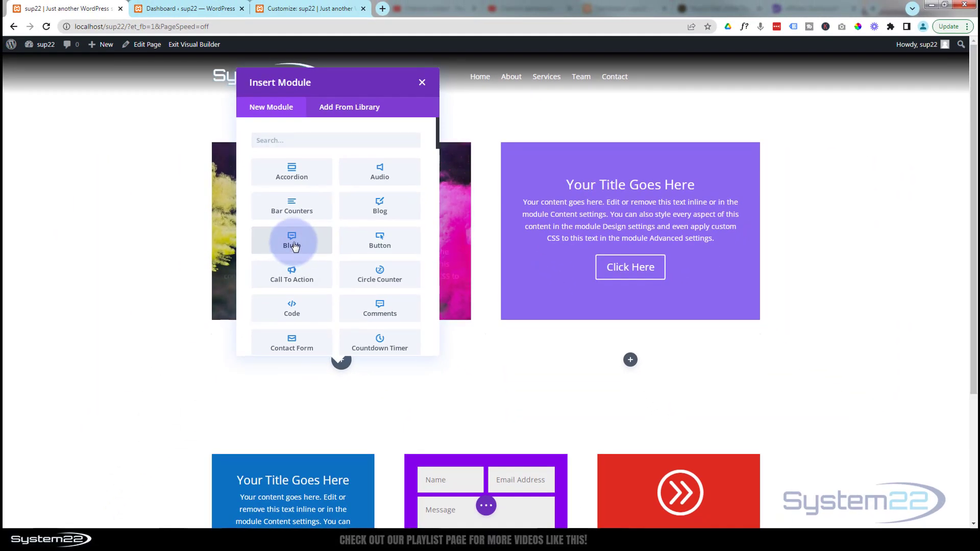
click(292, 241)
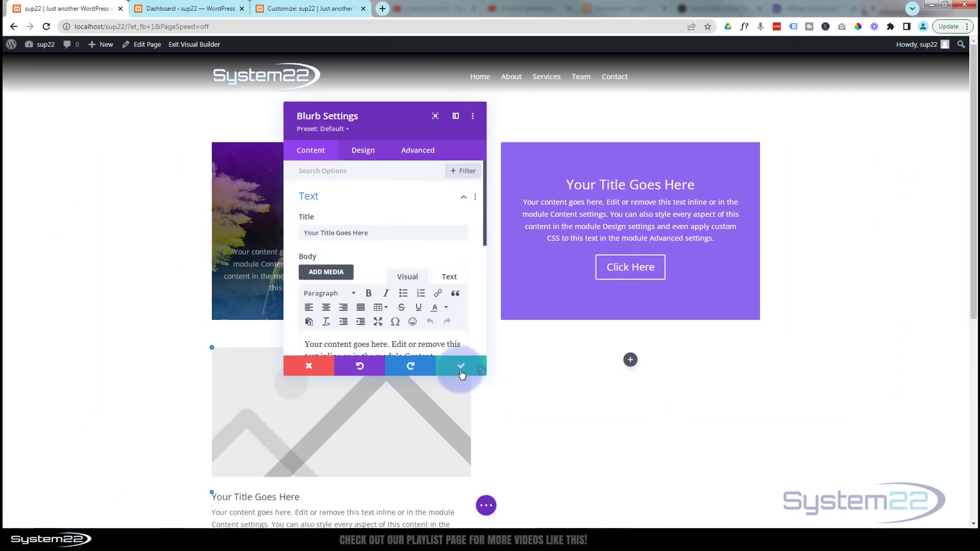
click(461, 374)
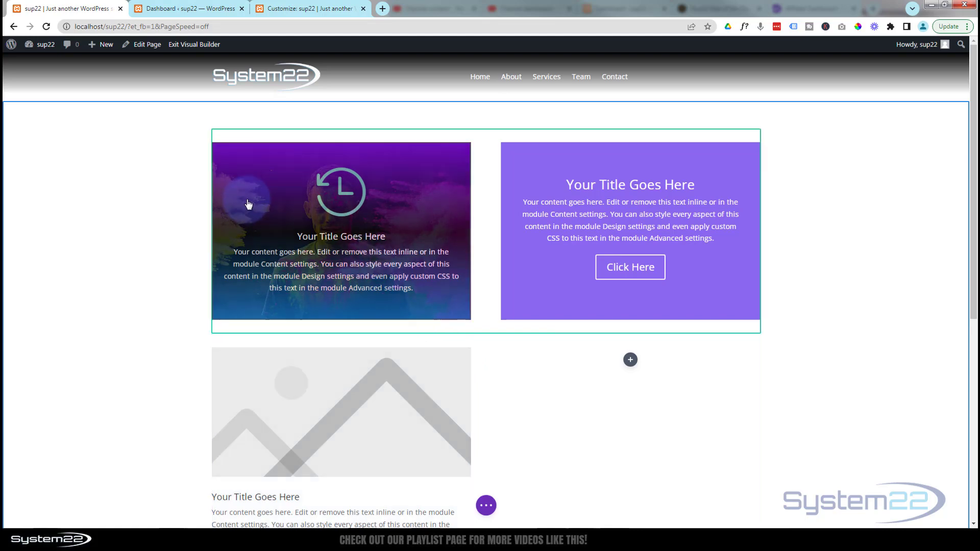
mouse_move(249, 203)
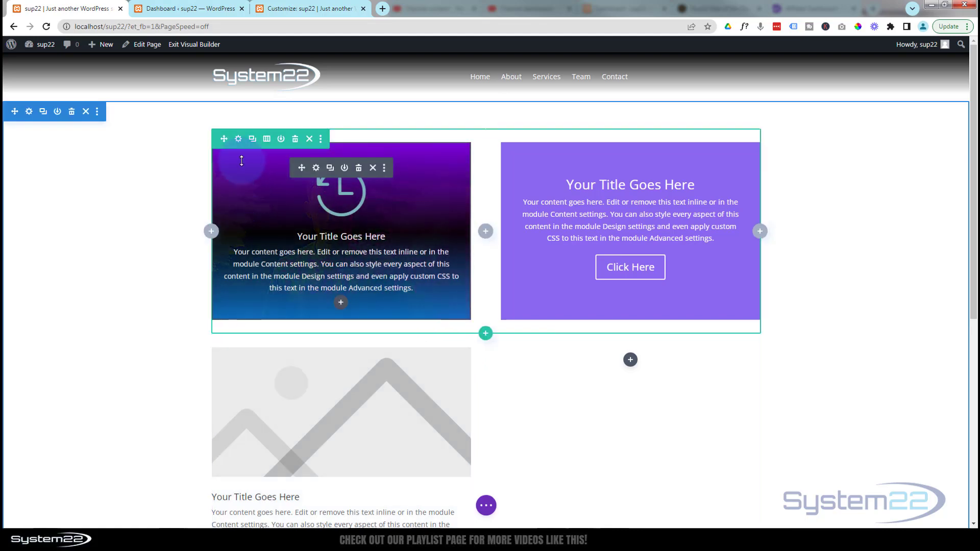
click(297, 140)
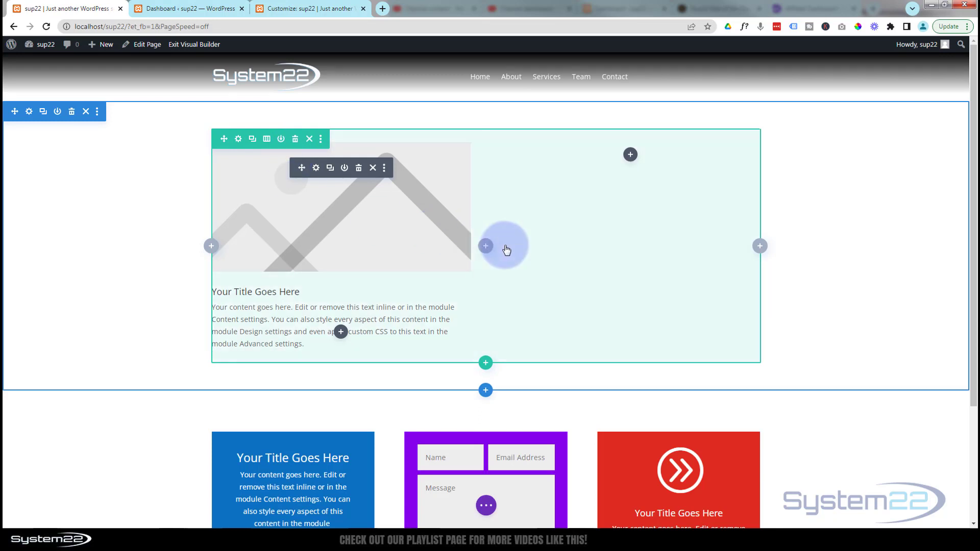
Step: Open the new blurb's settings and switch it from using an image to using an icon
click(316, 168)
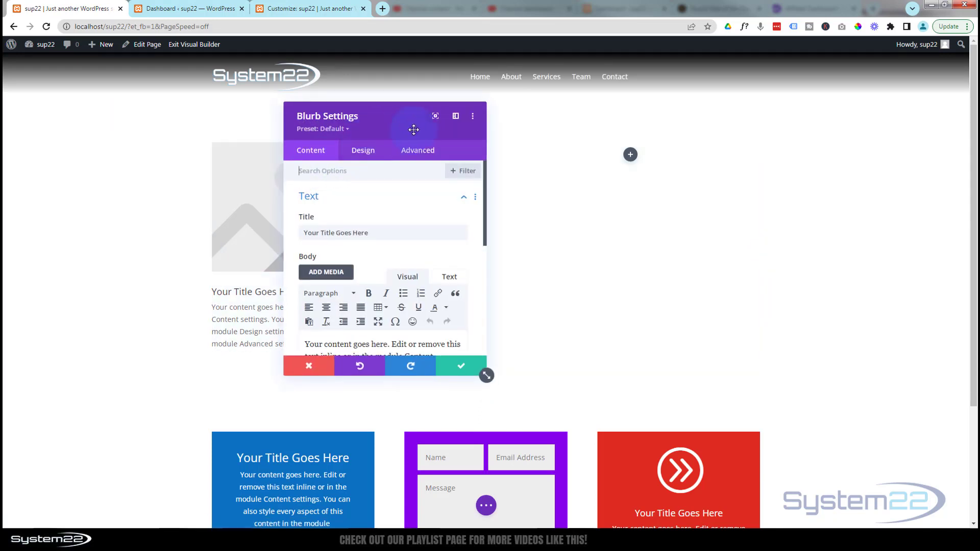
drag(413, 130, 569, 133)
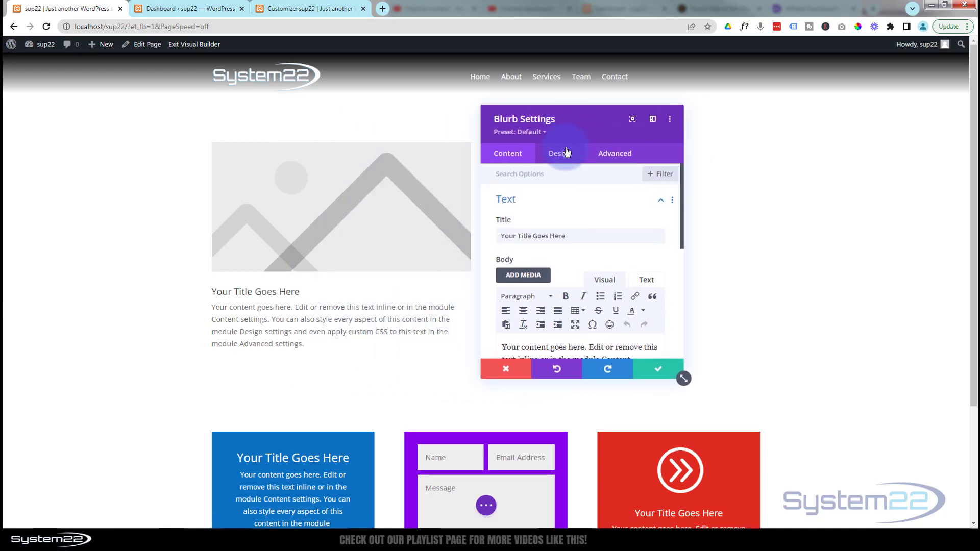
click(566, 200)
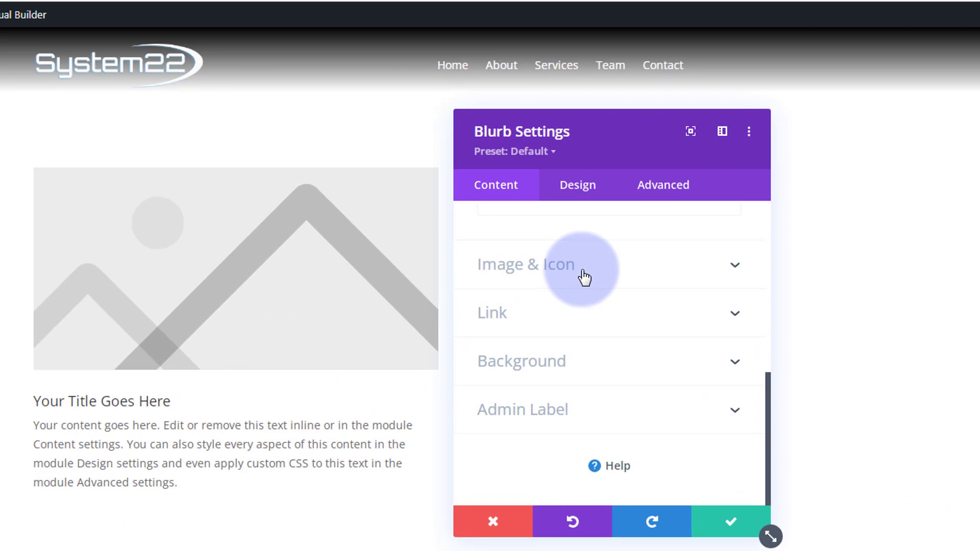
click(583, 271)
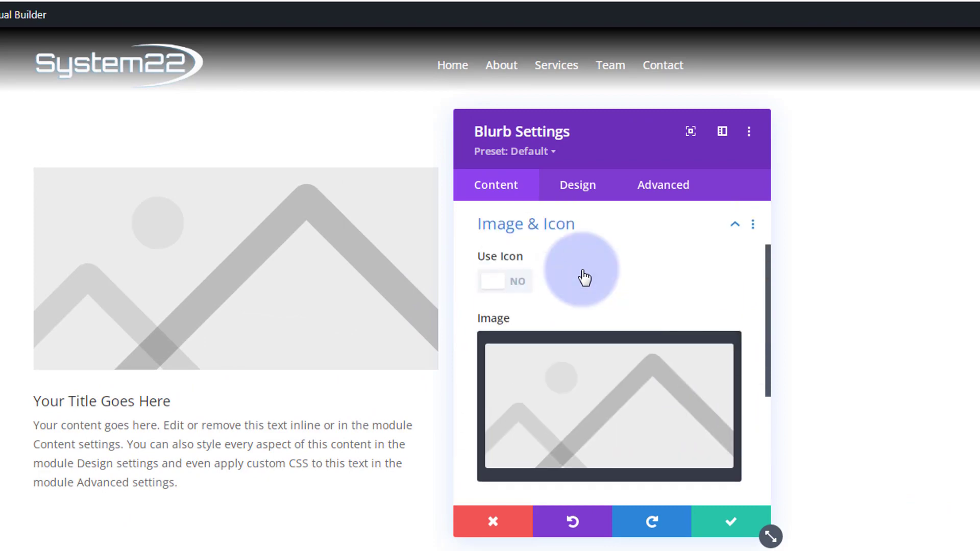
click(517, 287)
Step: Choose the circled right-pointing chevron as the blurb's icon and browse the enlarged icon picker
scroll(604, 284, down, 3)
scroll(606, 288, up, 1)
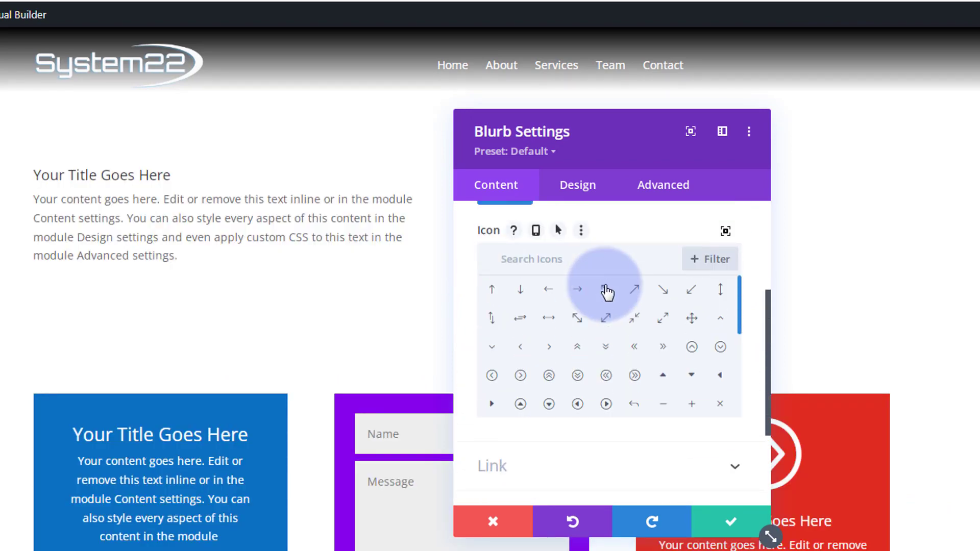
scroll(606, 292, up, 1)
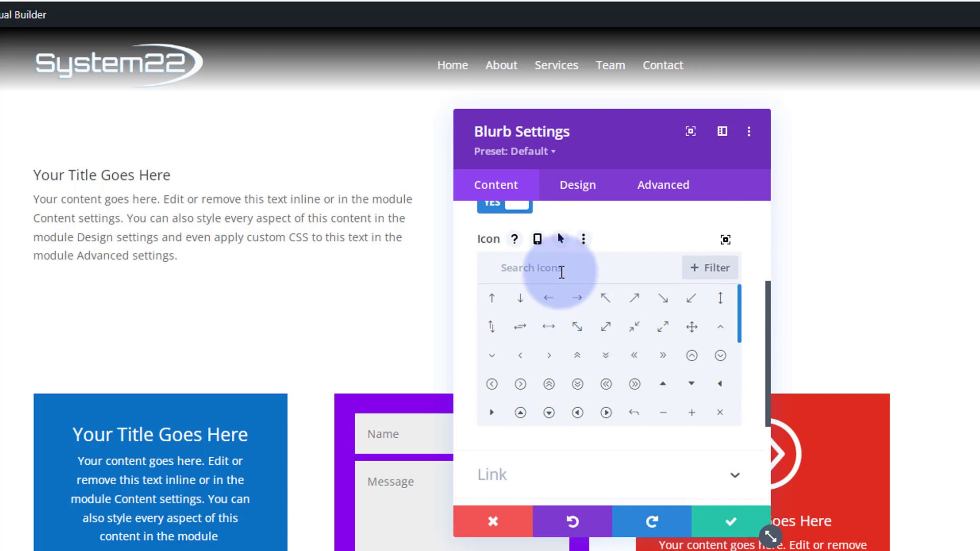
scroll(740, 357, down, 5)
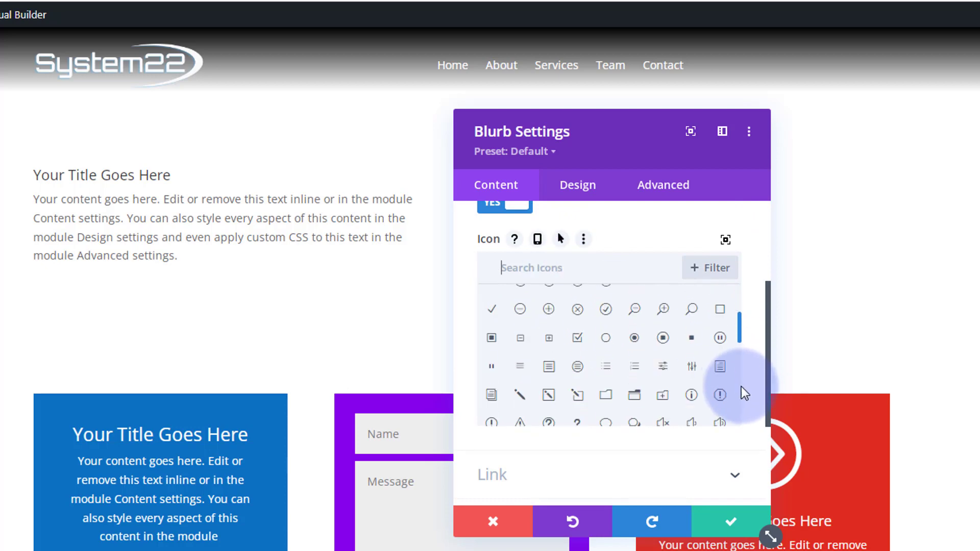
scroll(743, 425, down, 1)
scroll(743, 352, up, 6)
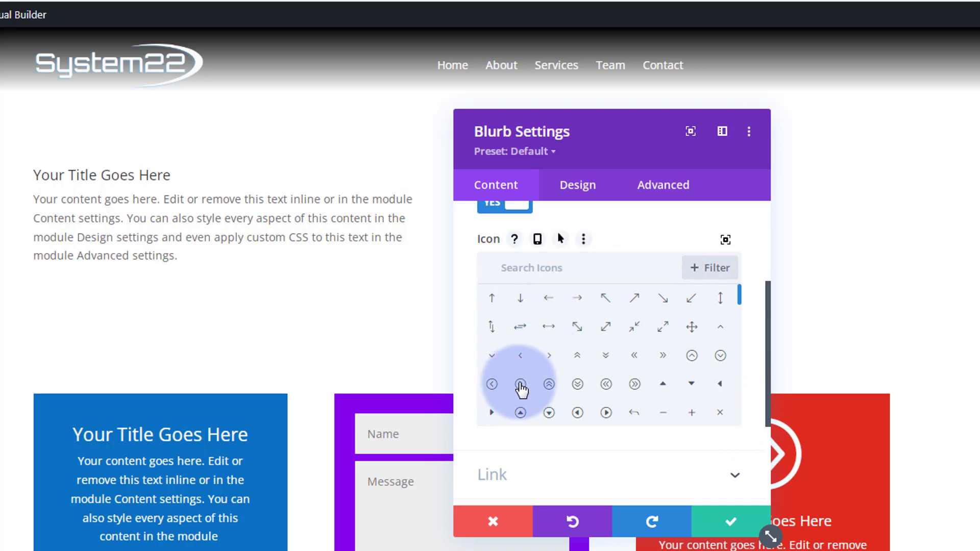
click(520, 388)
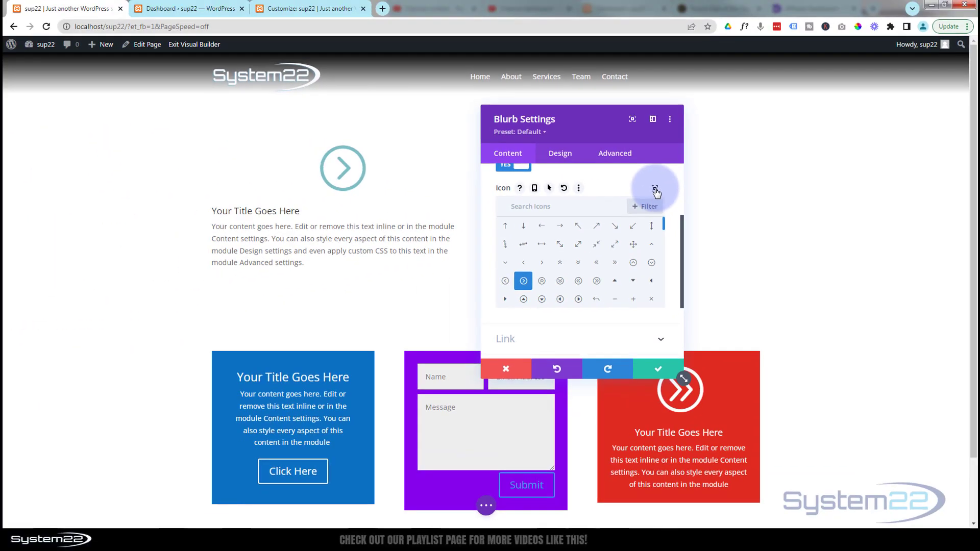
click(656, 189)
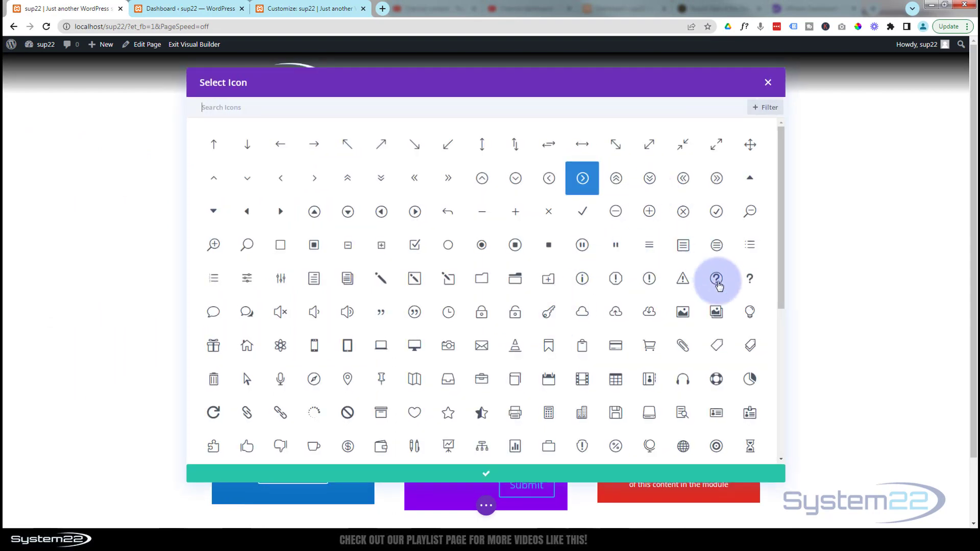
drag(779, 294, 792, 350)
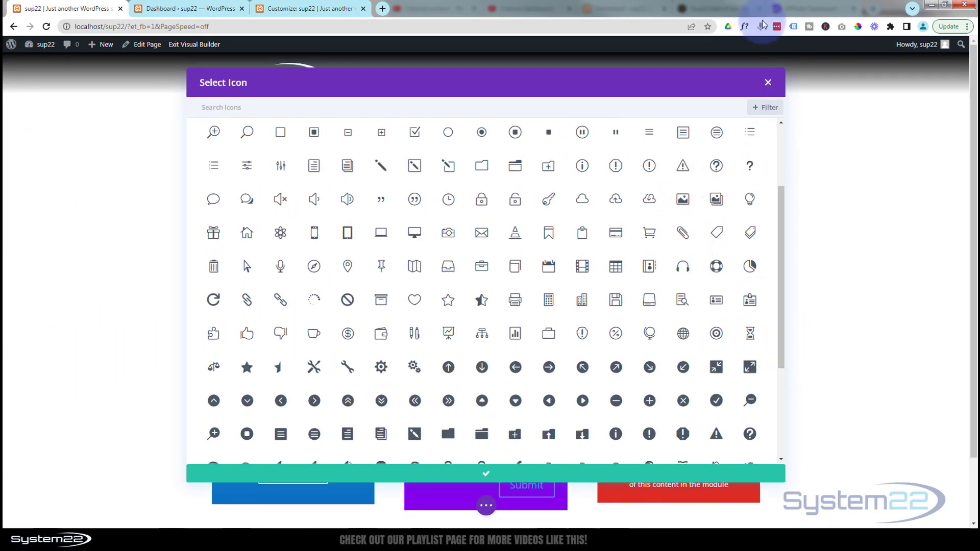
click(769, 87)
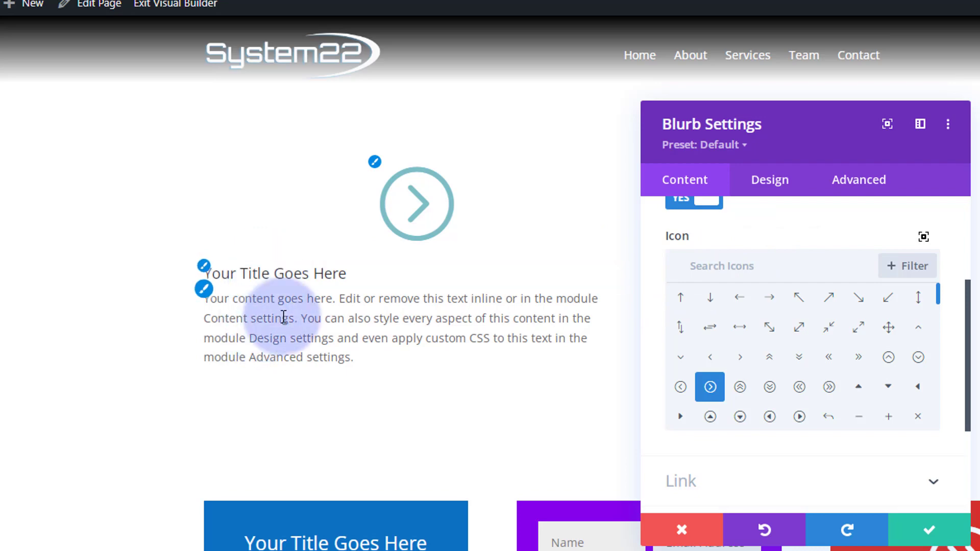
Step: Set the blurb's title to "Race Starts On Monday"
scroll(744, 373, up, 3)
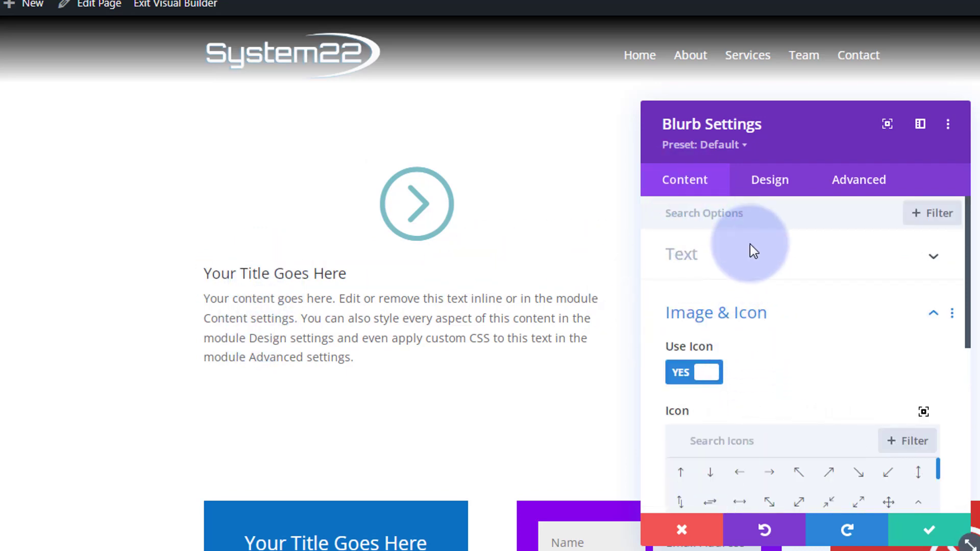
click(816, 266)
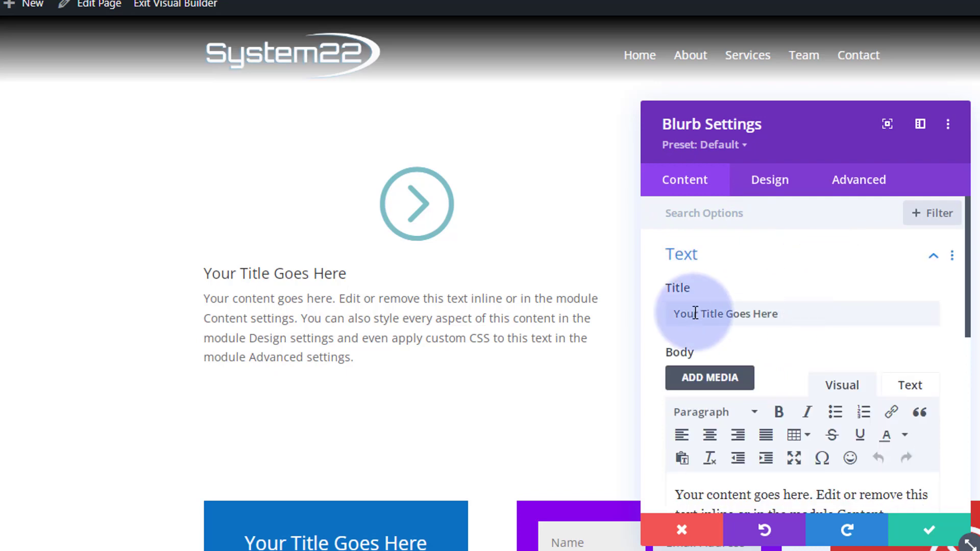
drag(792, 313, 649, 313)
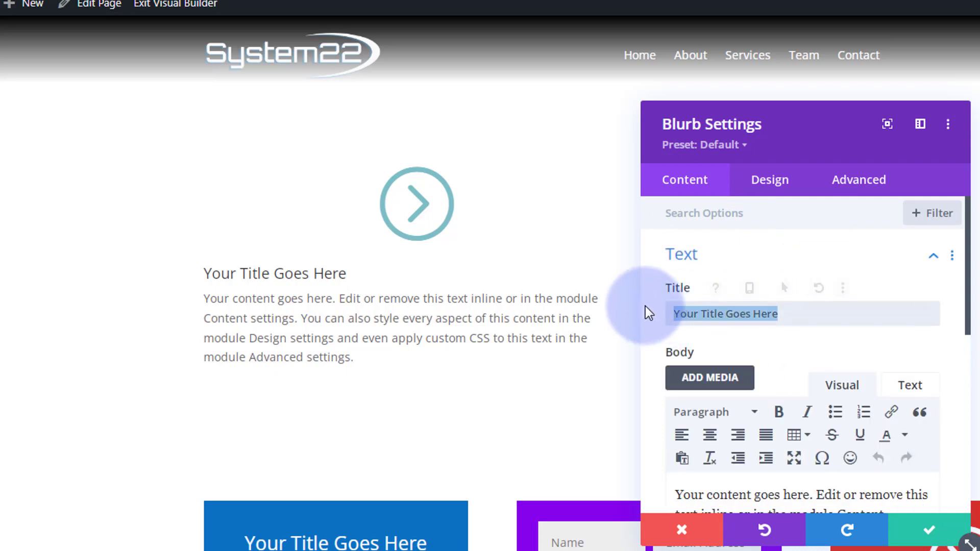
text(Race Starts O)
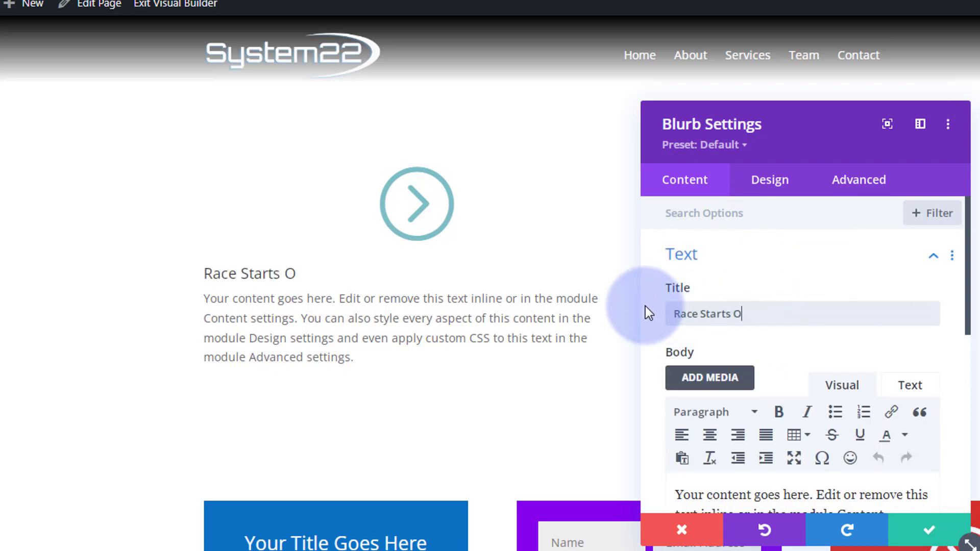
text(n Monday)
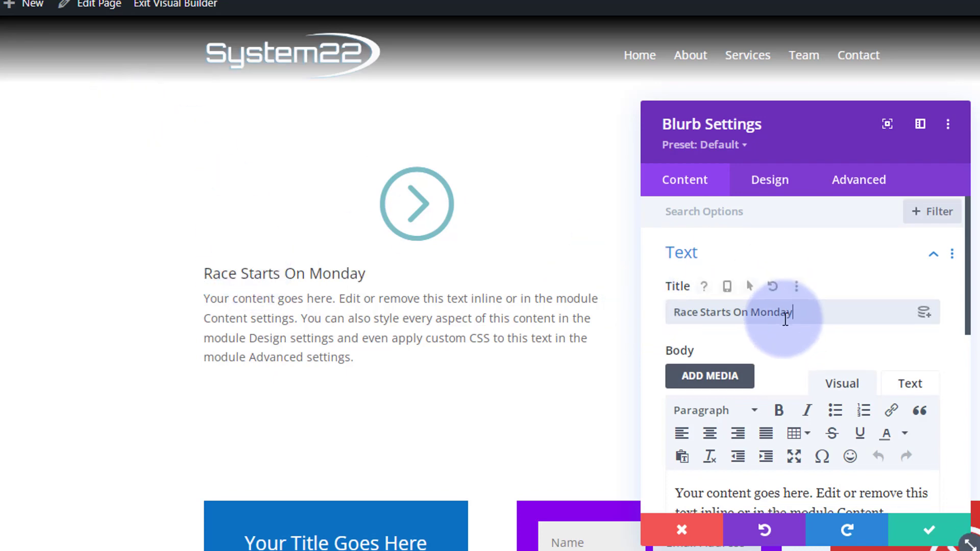
Step: Review the blurb's body text and its link settings, including the available module link targets
scroll(785, 319, down, 5)
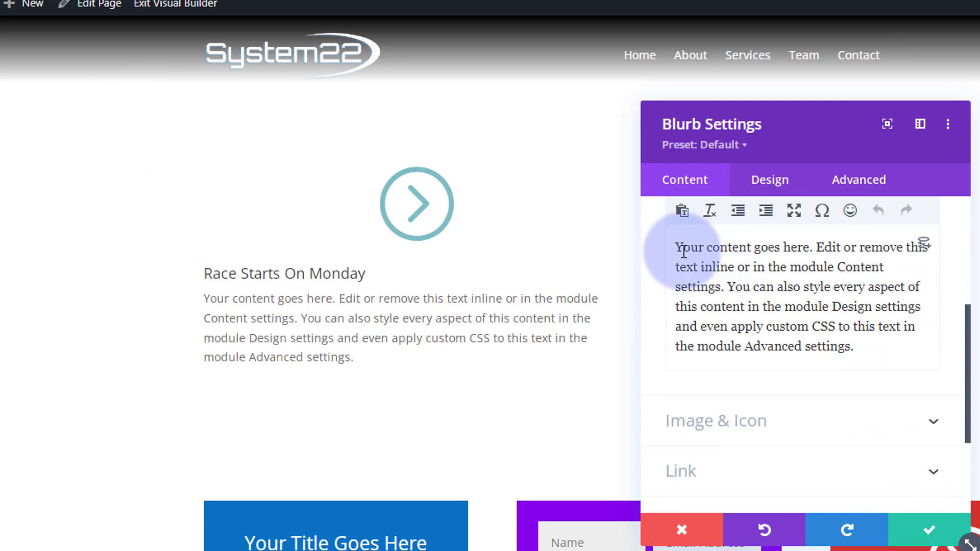
scroll(692, 320, up, 2)
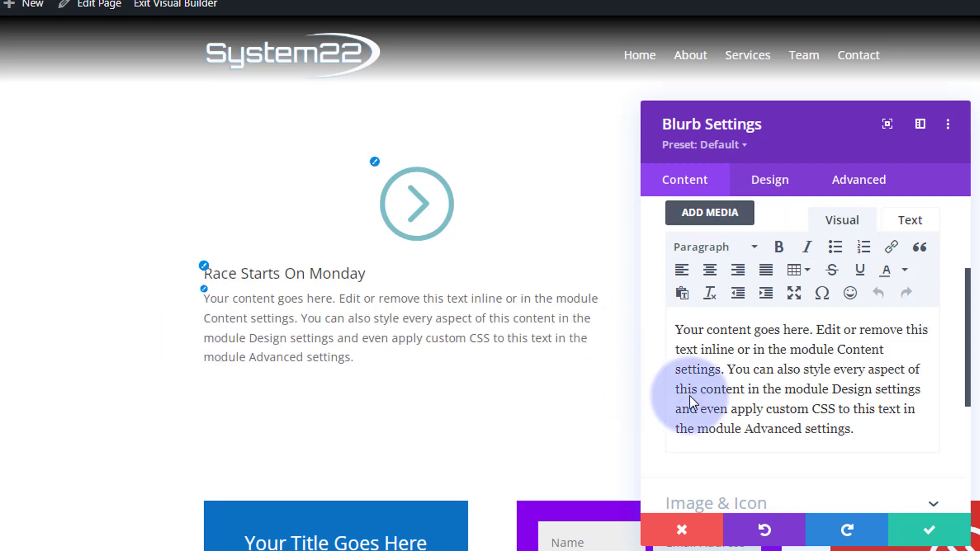
scroll(736, 399, down, 2)
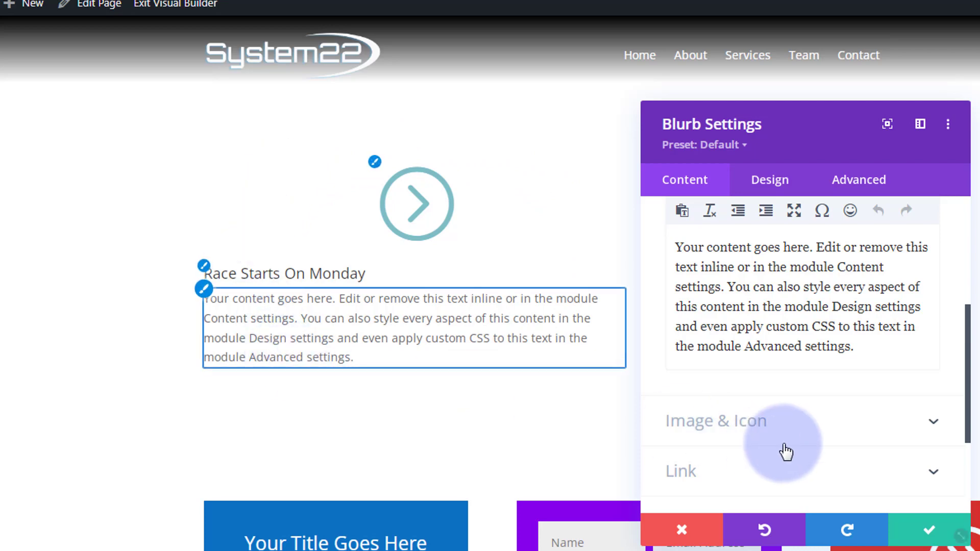
scroll(786, 409, down, 3)
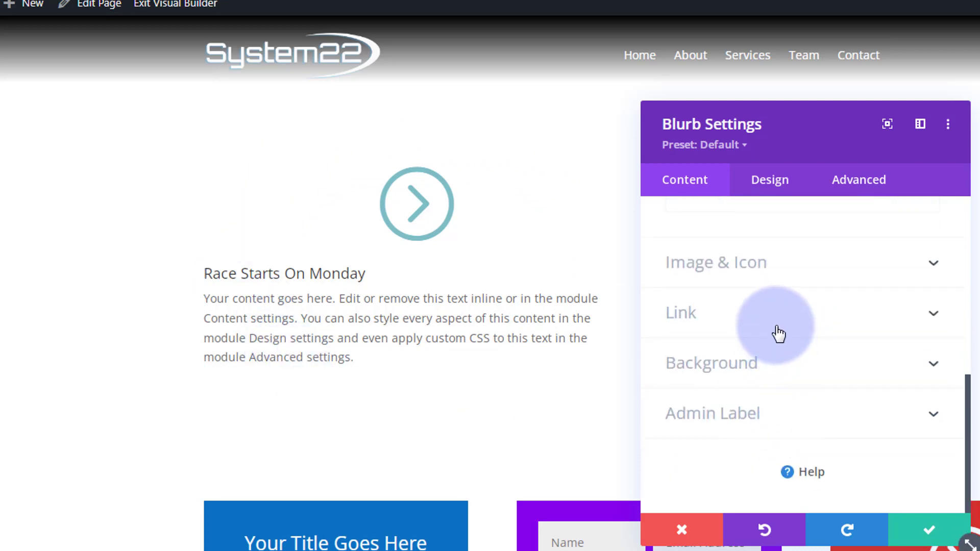
click(778, 334)
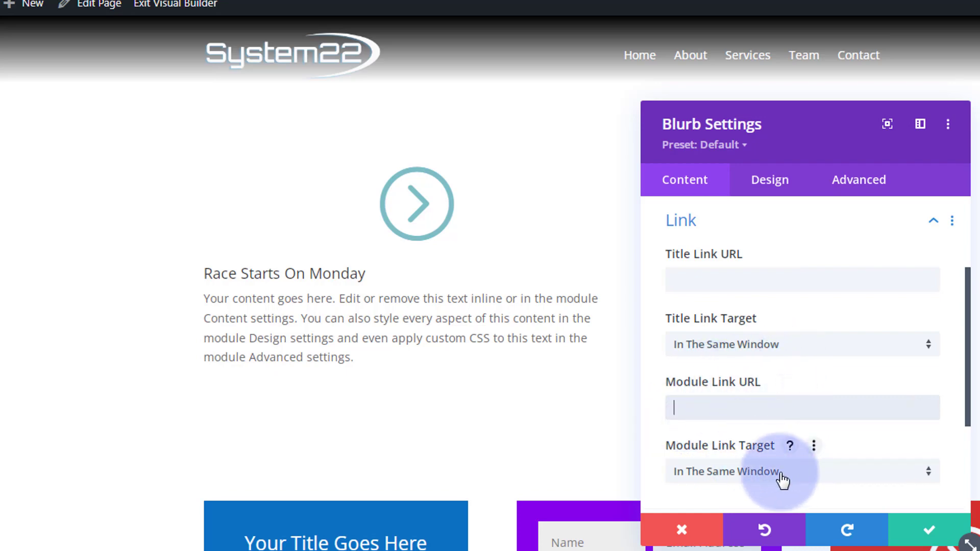
click(841, 482)
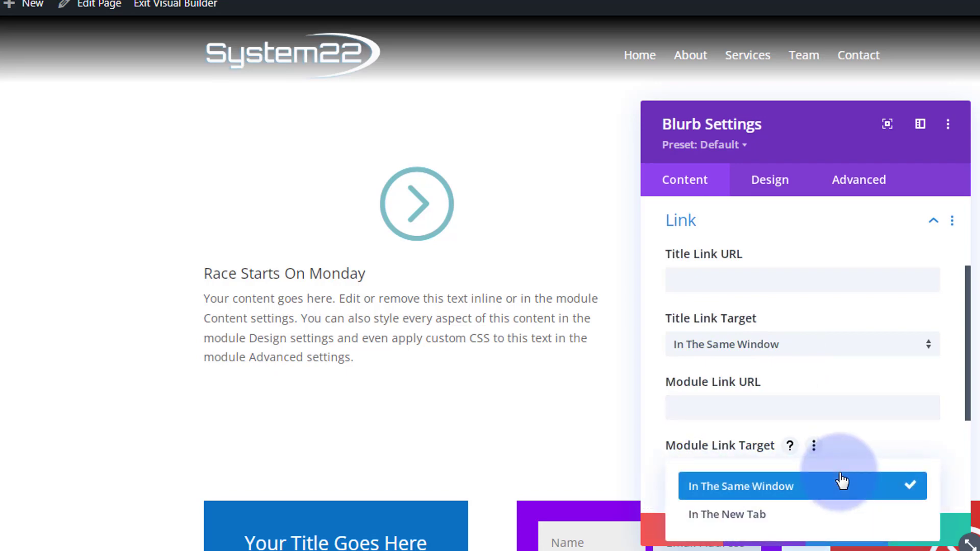
click(655, 452)
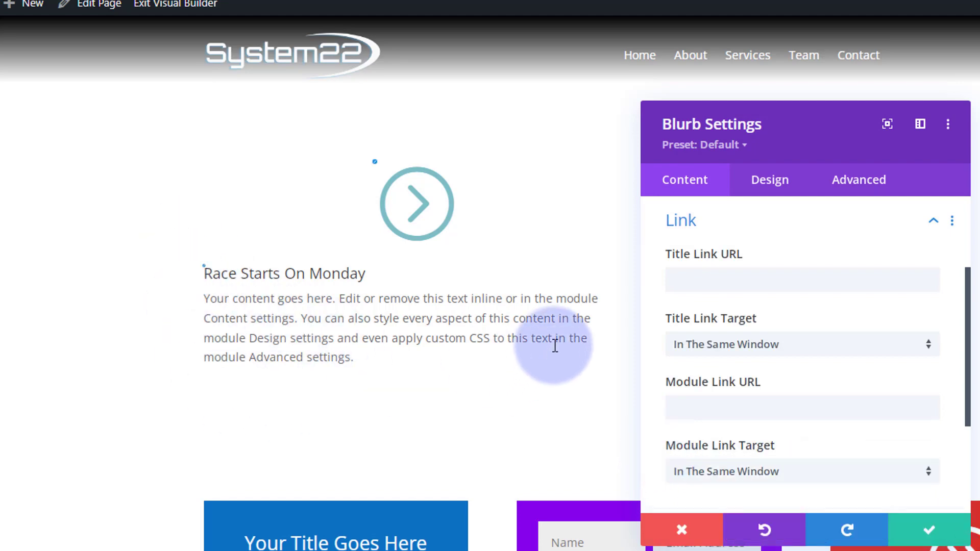
Step: Center-align the blurb's text and set its text color to Light
click(776, 191)
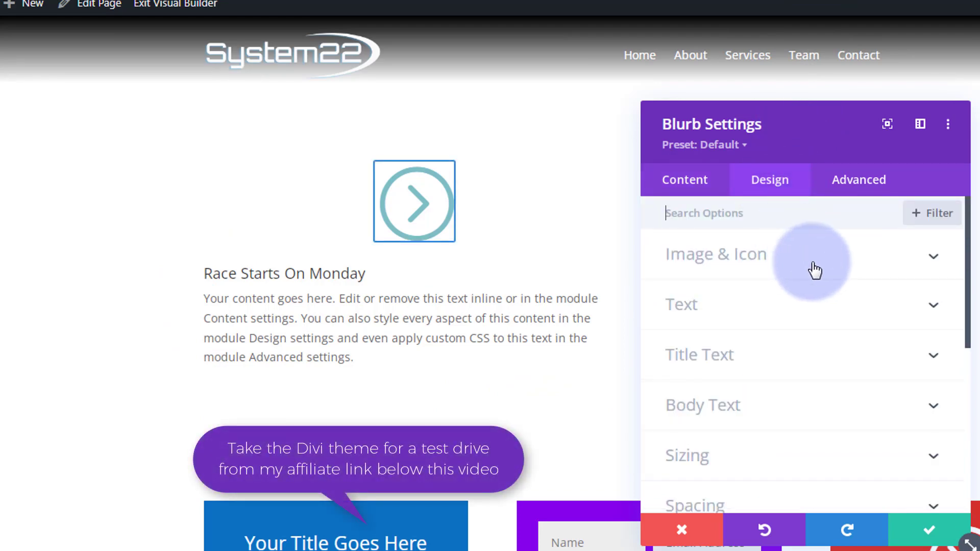
click(816, 306)
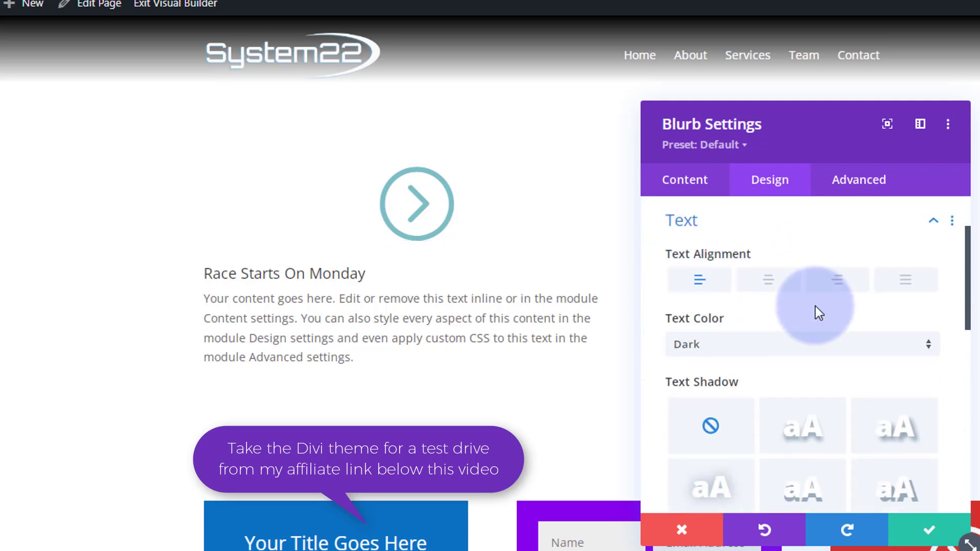
click(770, 289)
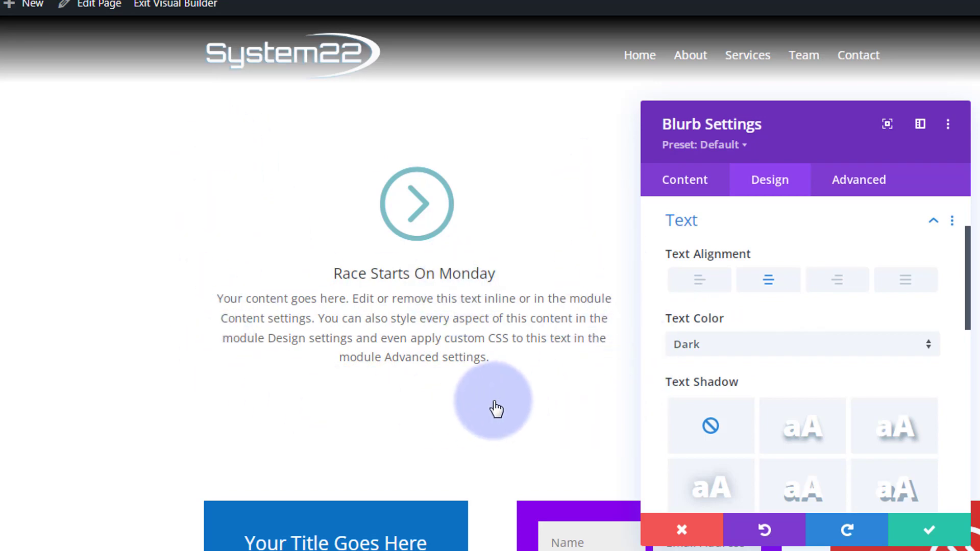
click(759, 345)
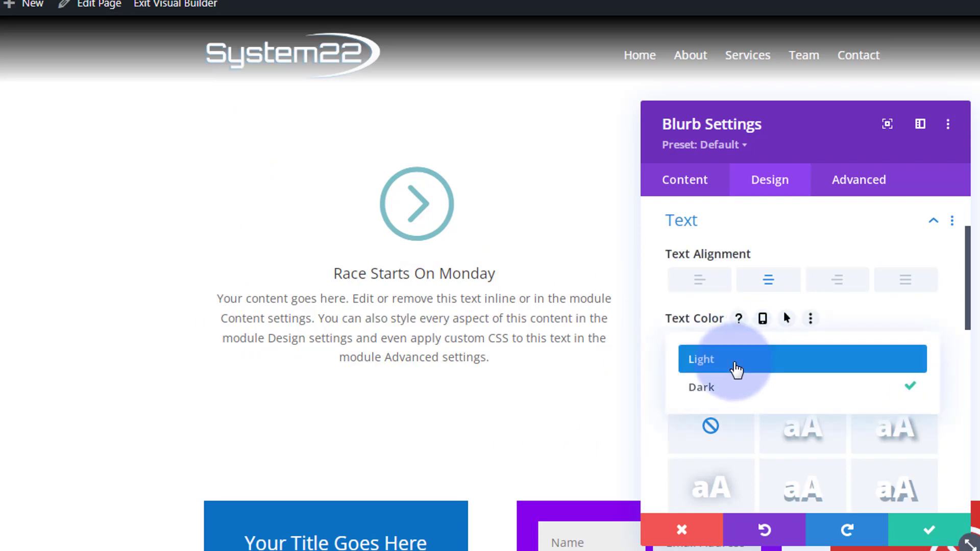
click(736, 369)
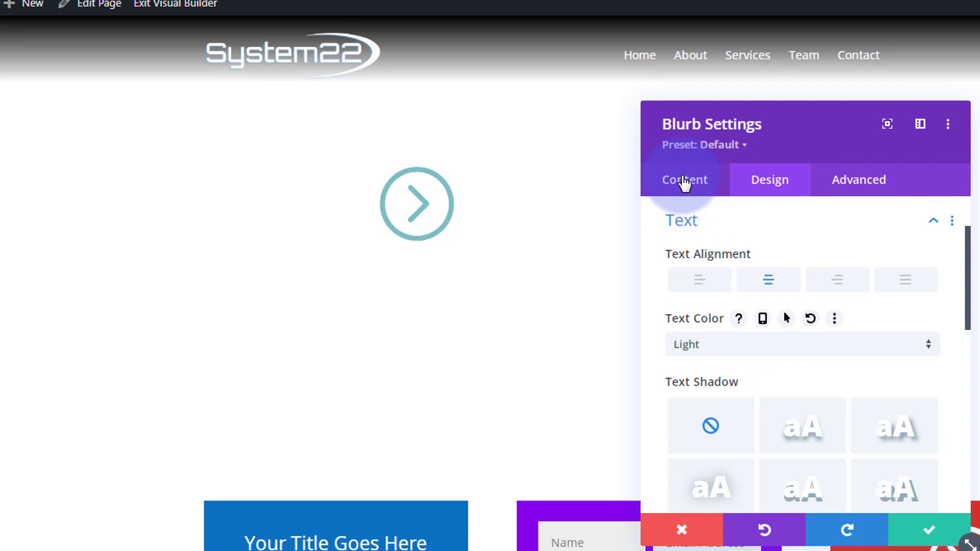
Step: Add a background gradient to the blurb
click(684, 183)
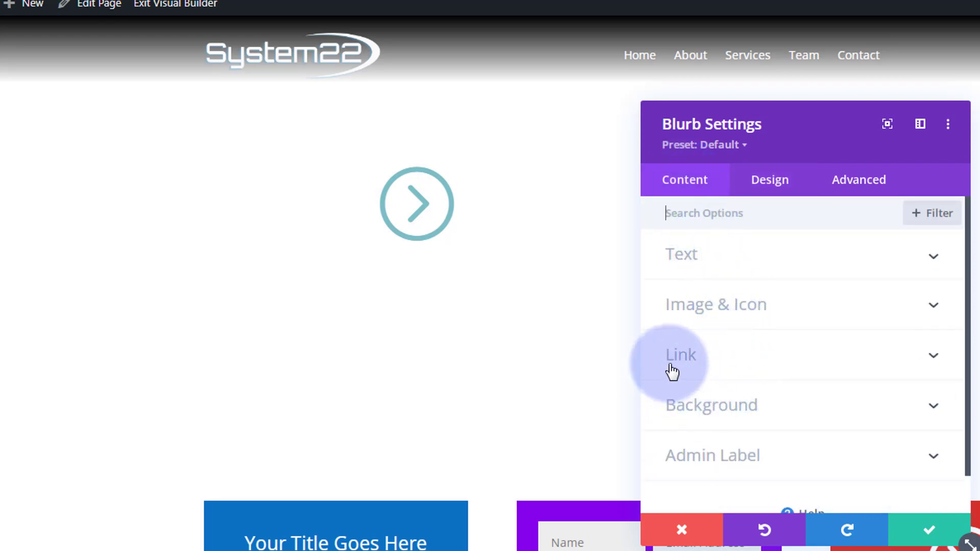
click(771, 402)
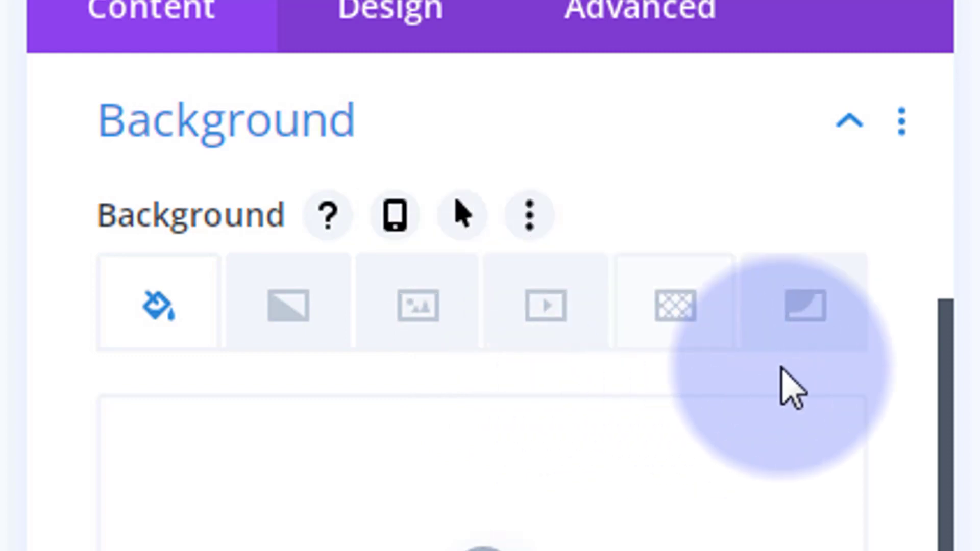
click(291, 311)
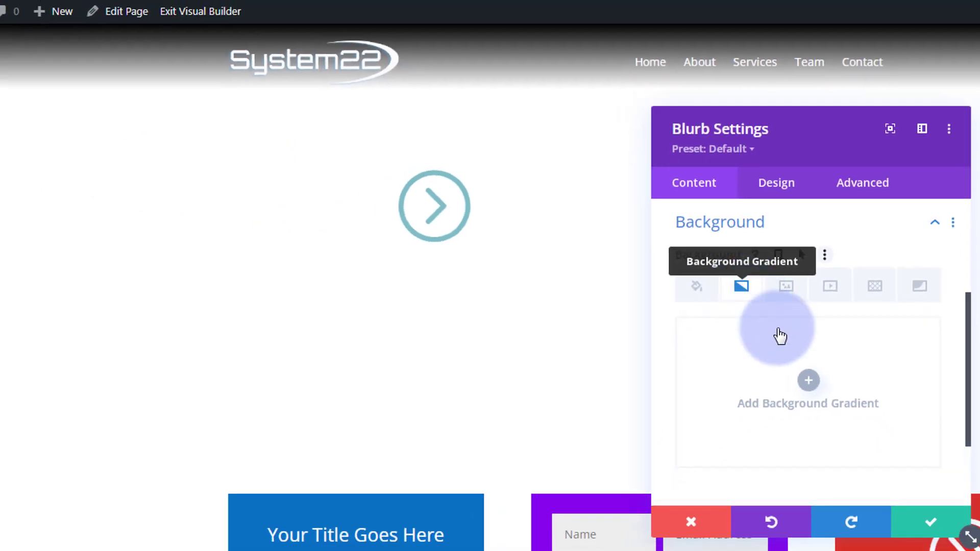
click(809, 382)
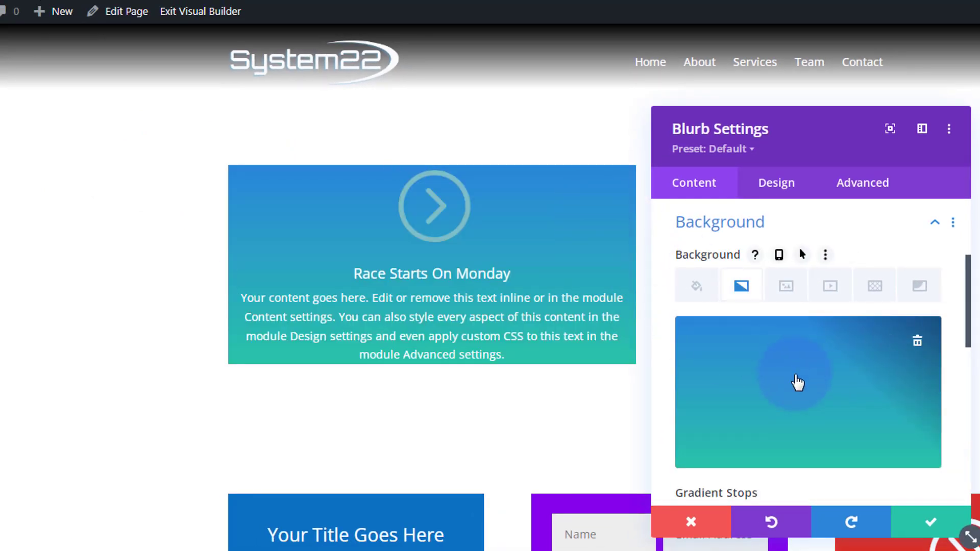
Step: Color the background gradient's start stop purple and its end stop blue, using the saved swatches
scroll(799, 382, down, 2)
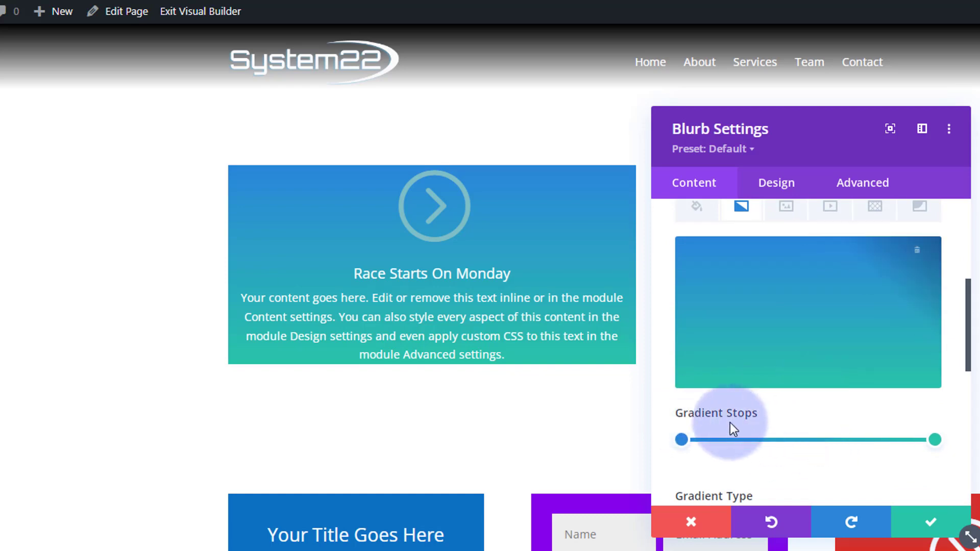
click(681, 440)
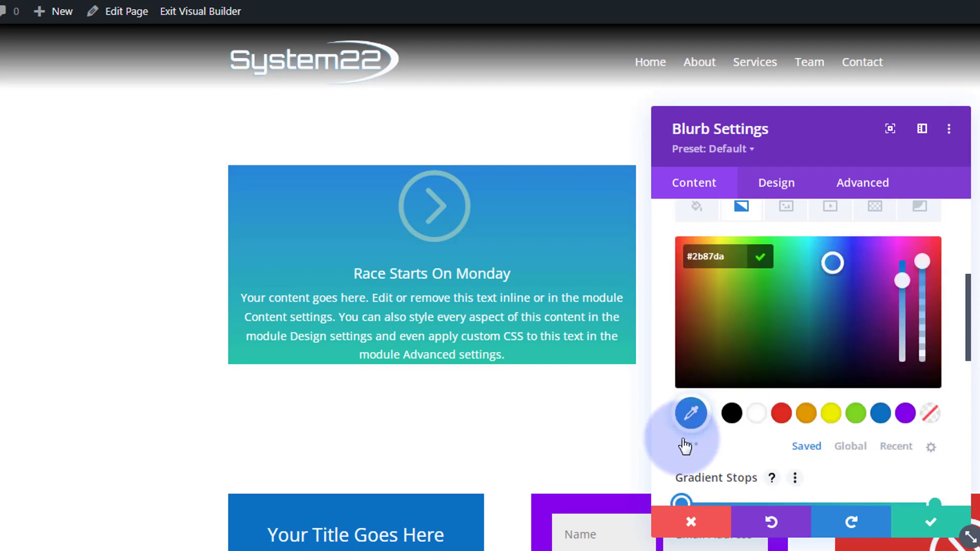
click(905, 413)
scroll(829, 460, down, 3)
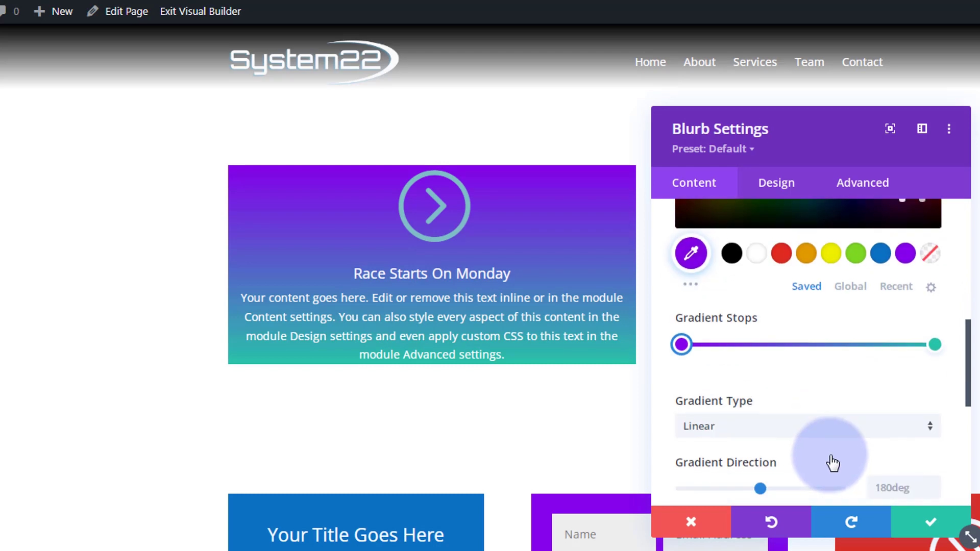
click(936, 346)
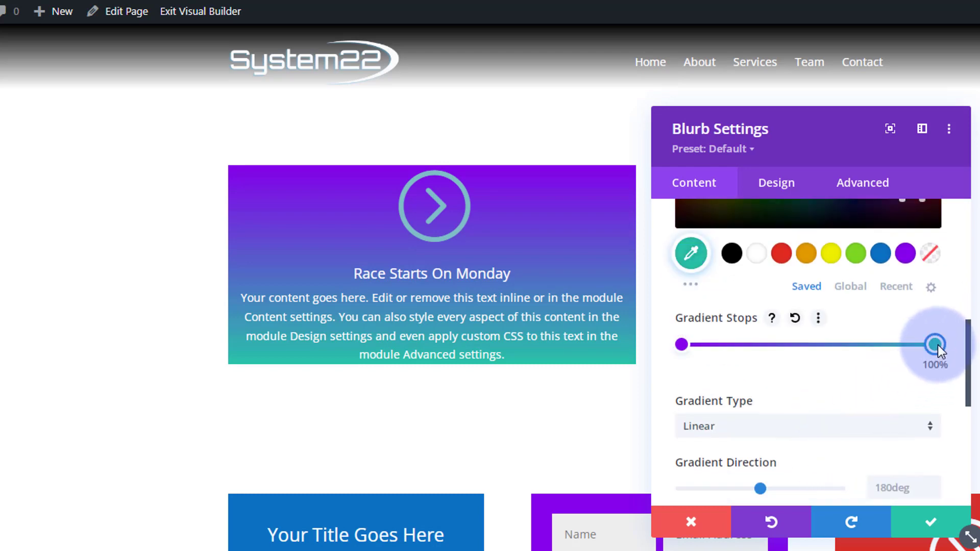
click(880, 254)
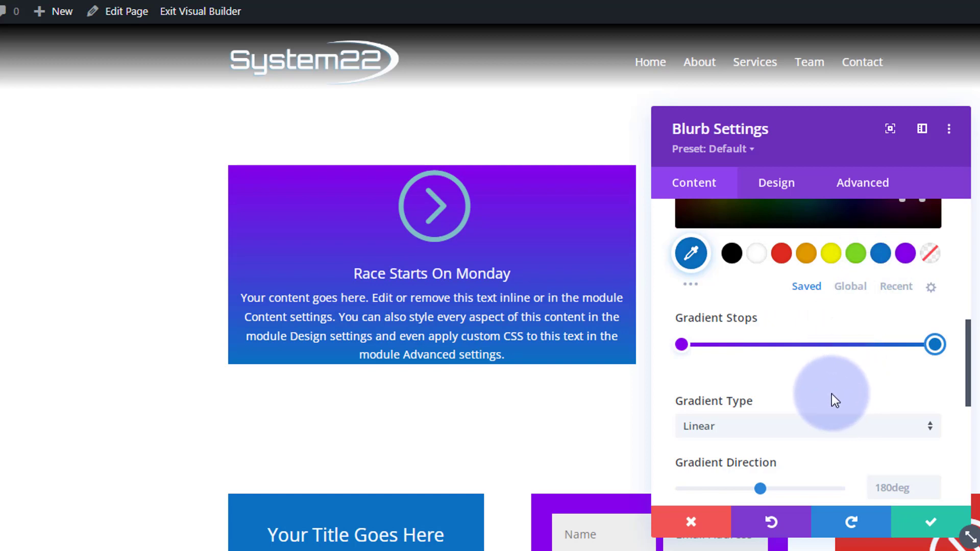
Step: Add a middle gradient stop at 47% and color it black
drag(789, 346, 802, 347)
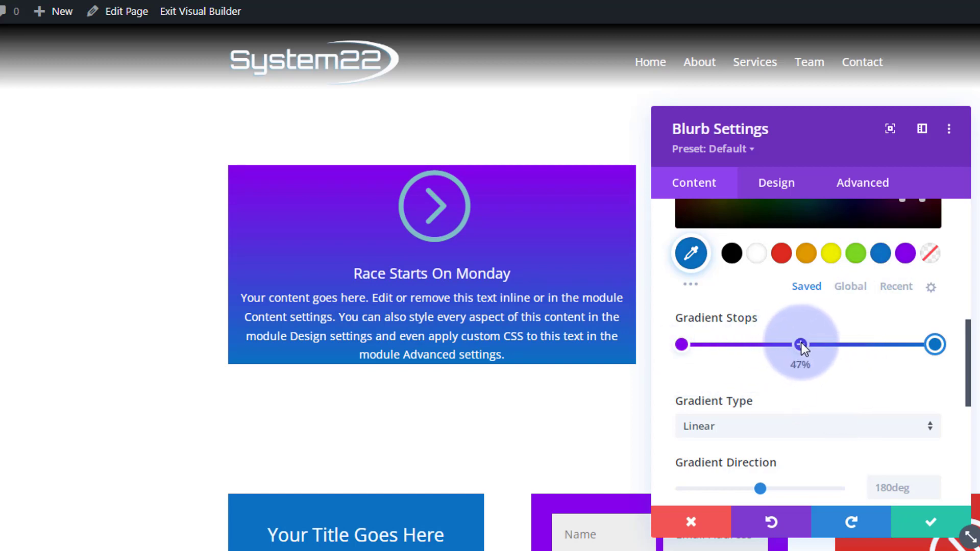
click(802, 344)
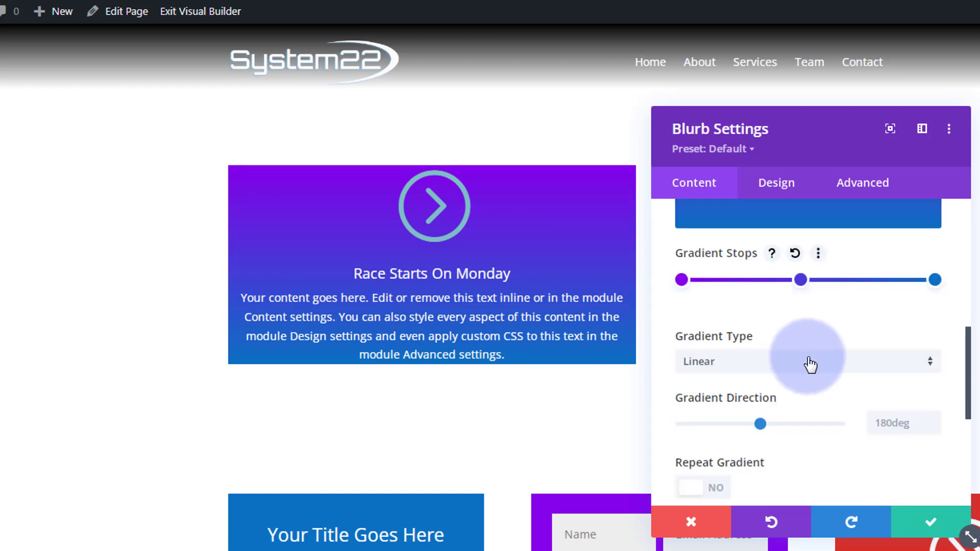
scroll(811, 364, up, 3)
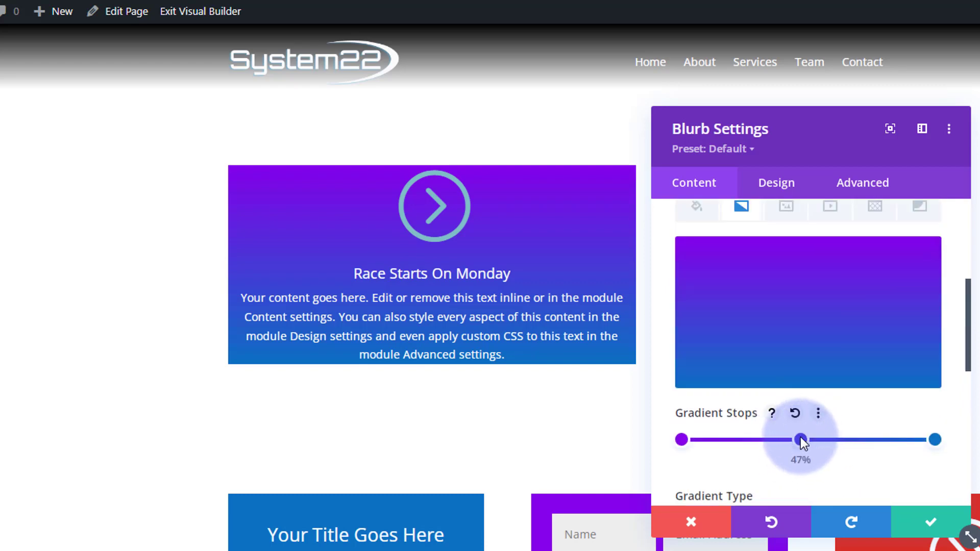
click(800, 439)
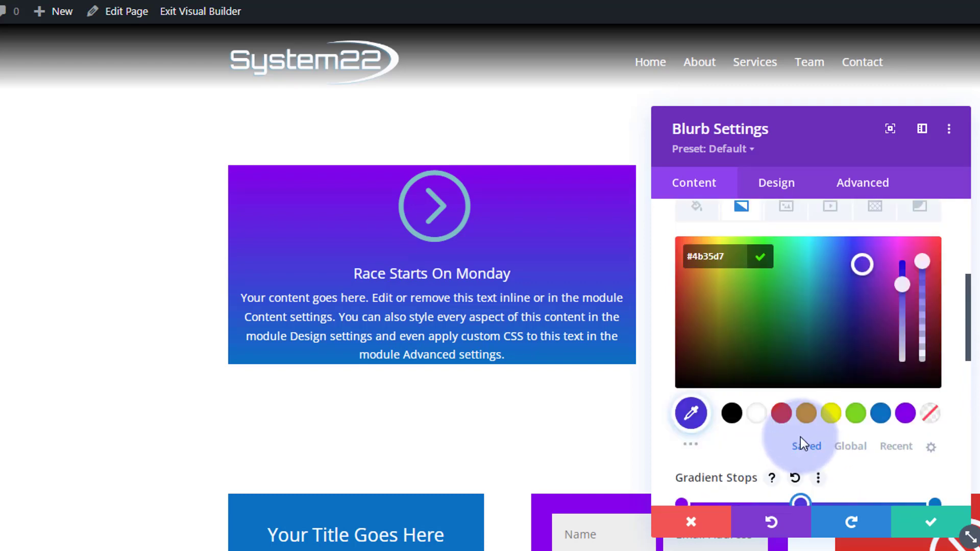
click(733, 415)
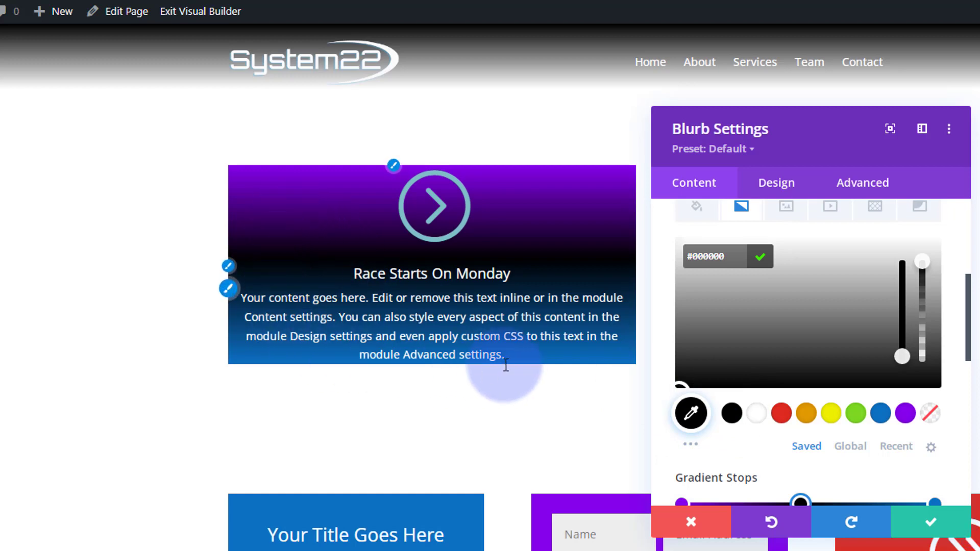
click(380, 313)
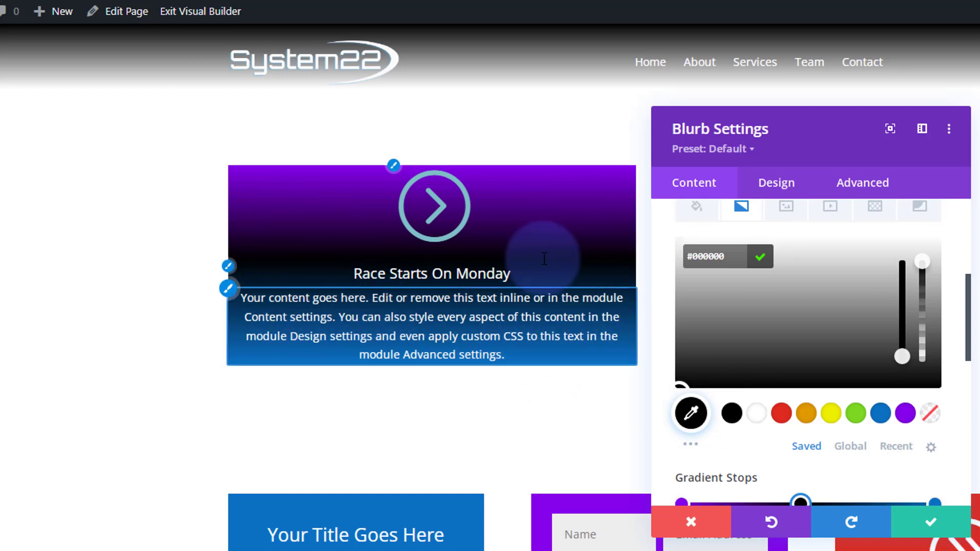
Step: Set the blurb's padding to linked values of 50px for top and bottom and 20px for left and right
click(777, 183)
scroll(828, 296, down, 2)
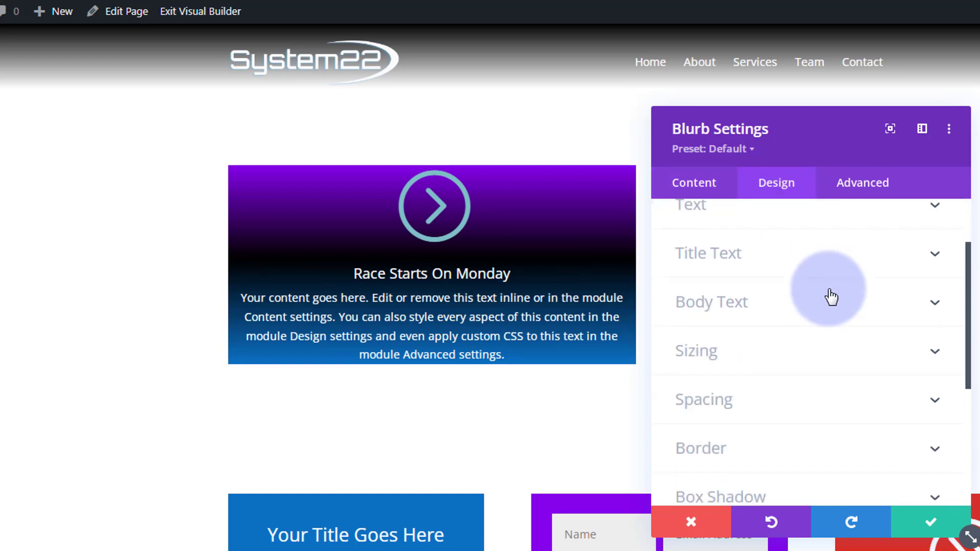
scroll(812, 321, down, 1)
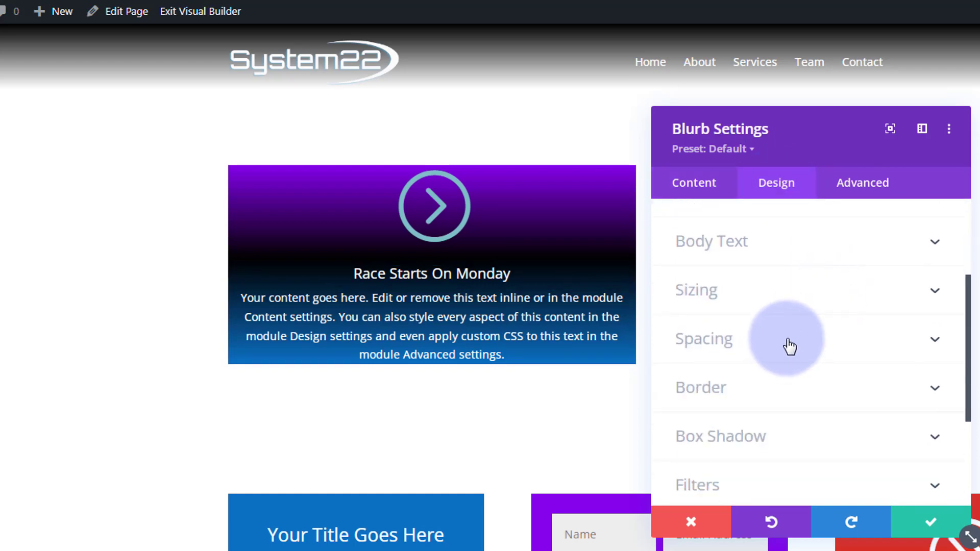
click(790, 347)
click(688, 356)
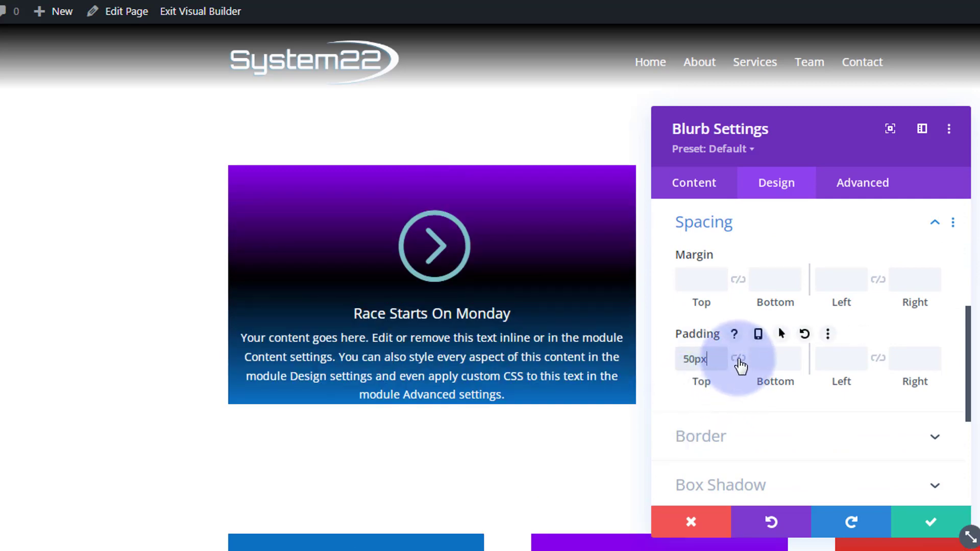
click(739, 359)
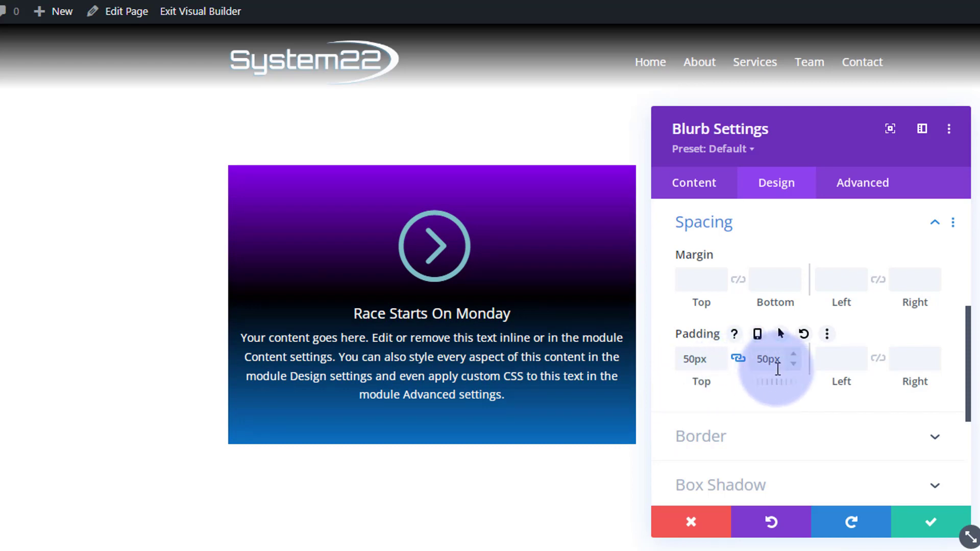
click(848, 365)
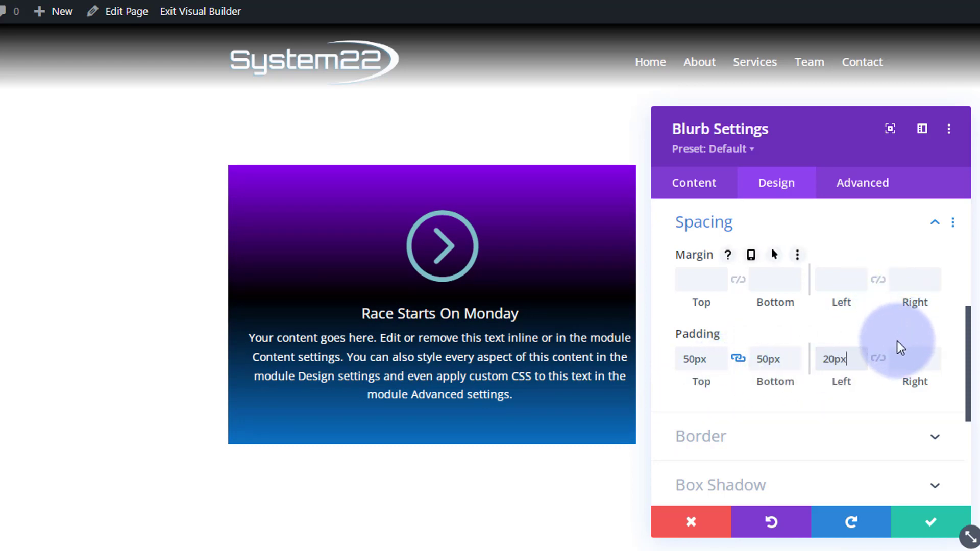
click(878, 359)
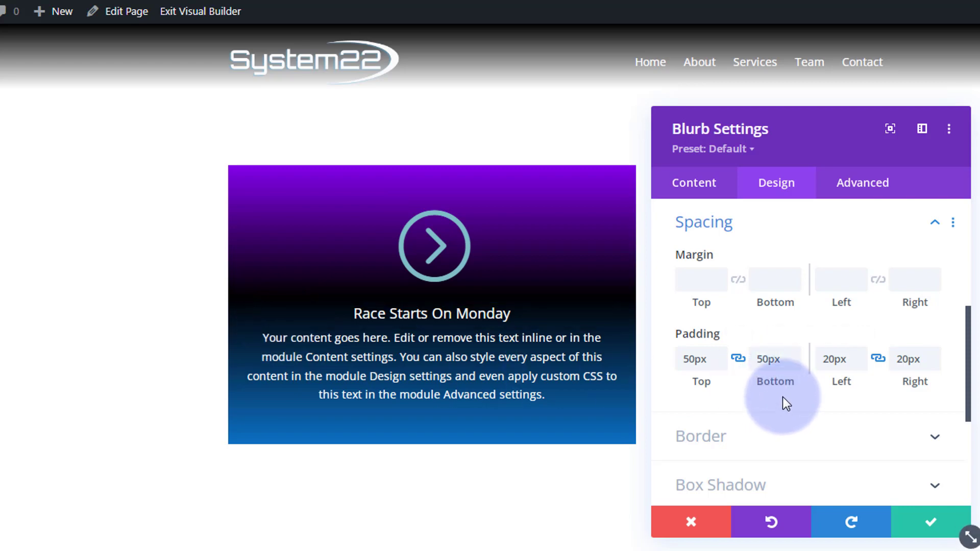
click(822, 239)
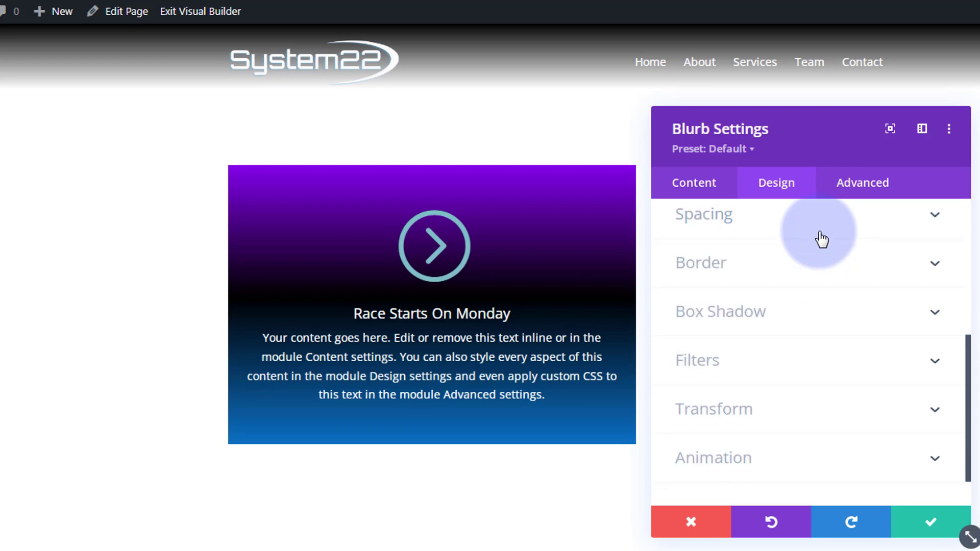
Step: Set the blurb's height to 350px in its sizing options
scroll(820, 278, up, 2)
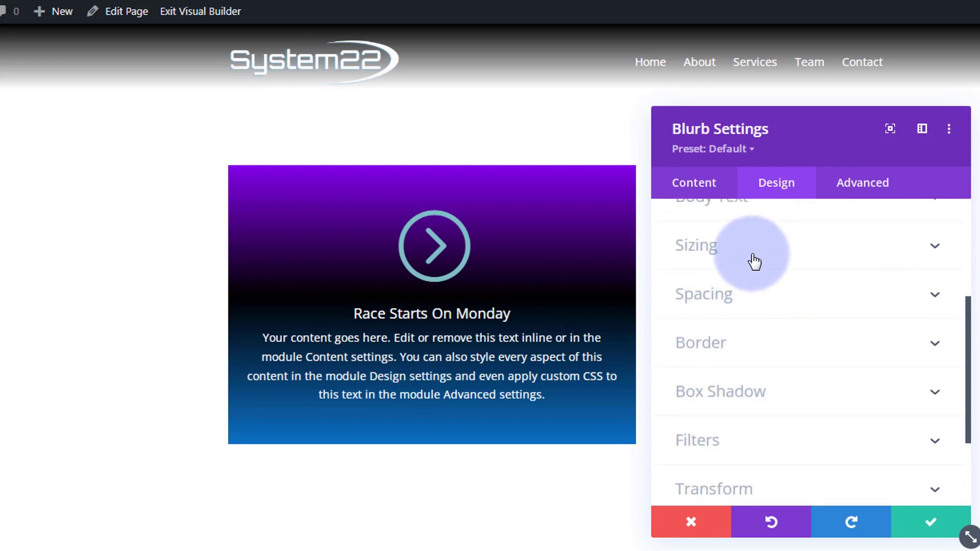
click(770, 252)
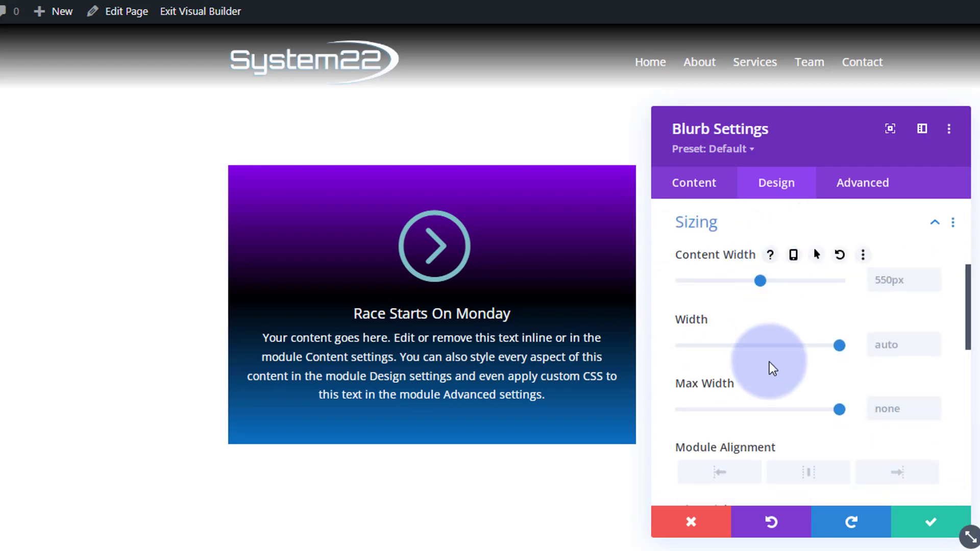
scroll(789, 376, down, 2)
scroll(788, 372, down, 2)
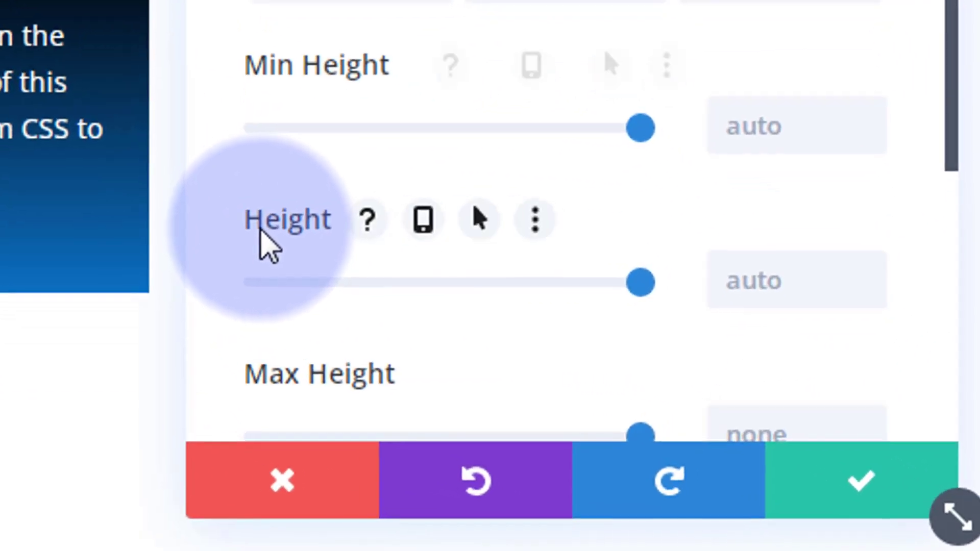
click(734, 279)
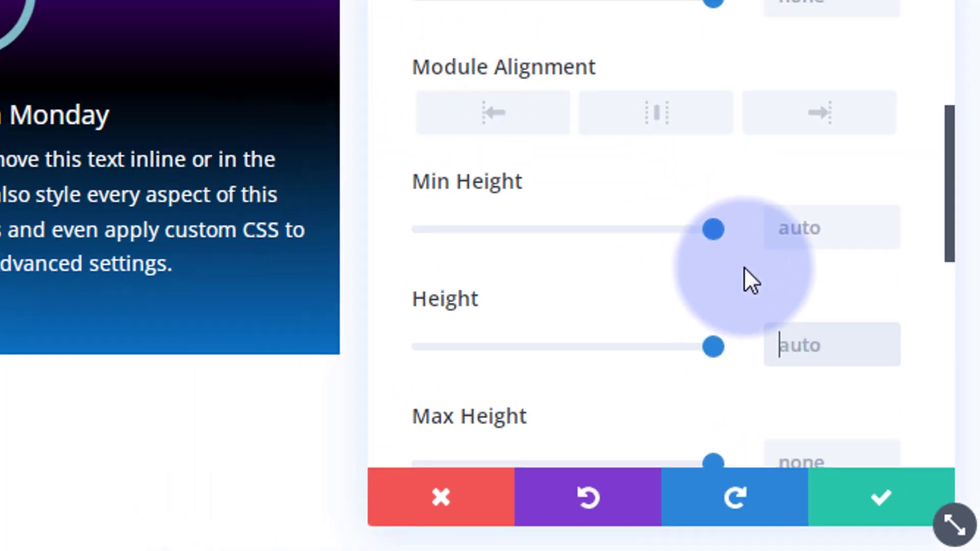
text(350)
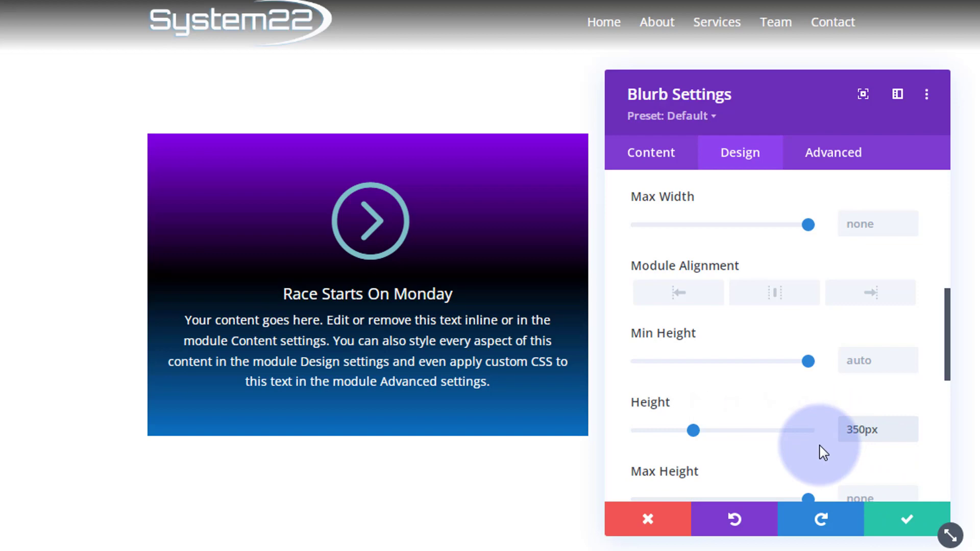
Step: Assign the CSS class blurbimswap to the blurb and save the module's settings
scroll(821, 451, up, 6)
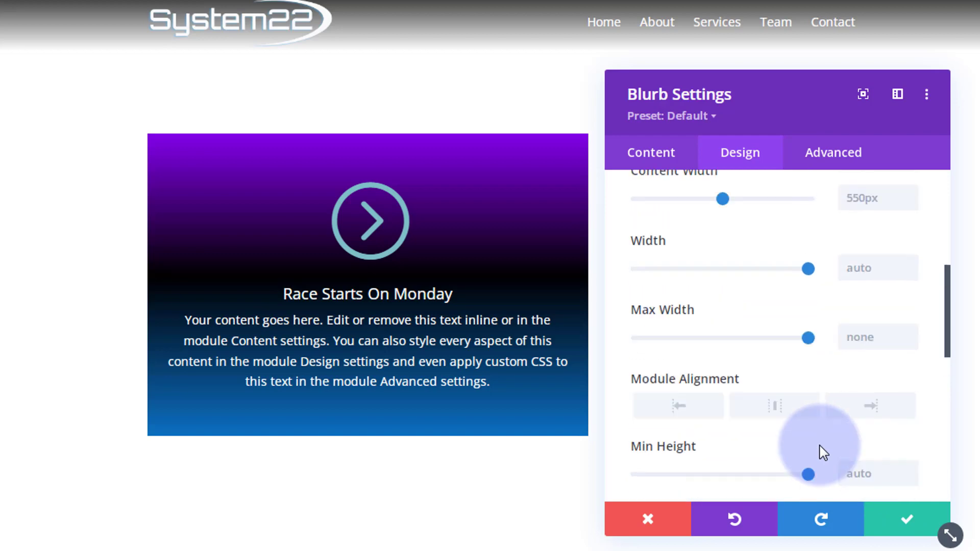
click(857, 162)
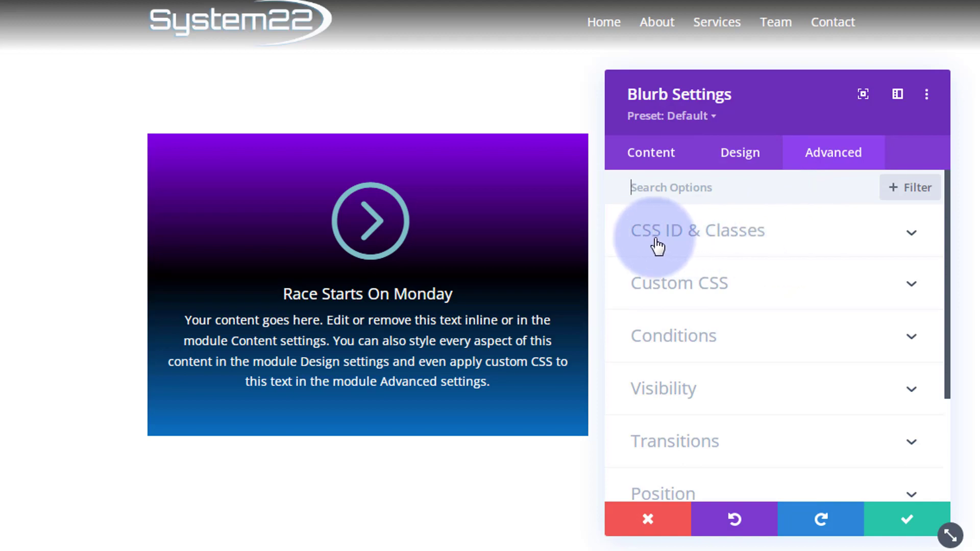
click(827, 242)
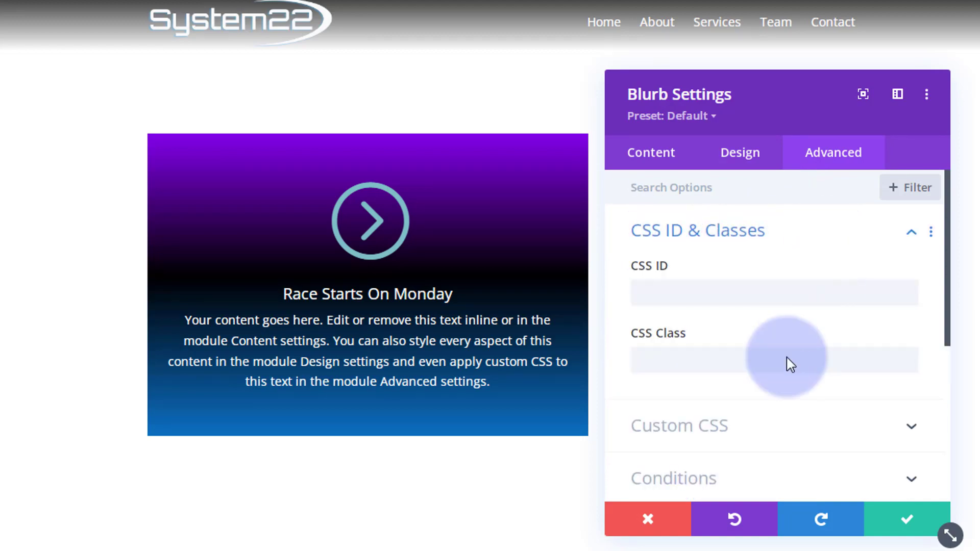
click(704, 361)
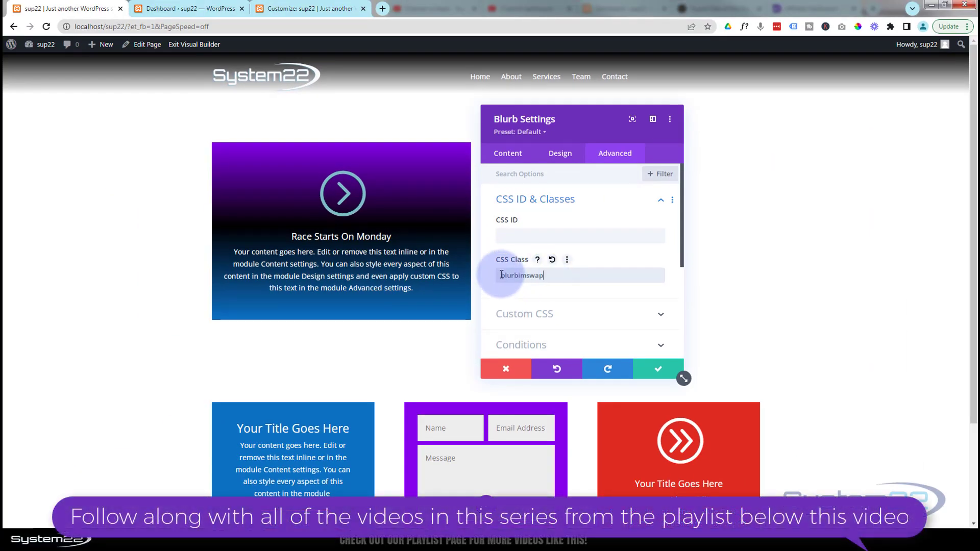
drag(501, 276, 551, 278)
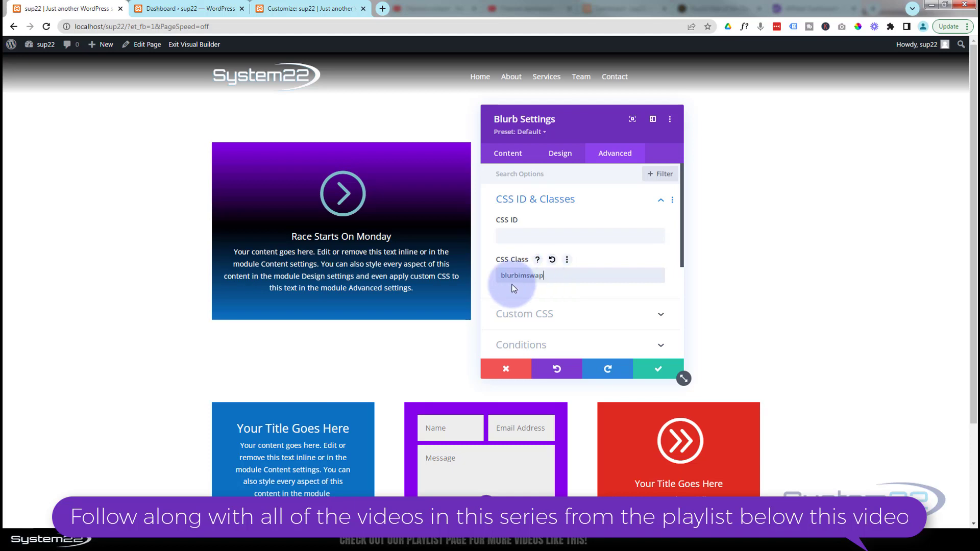
click(659, 370)
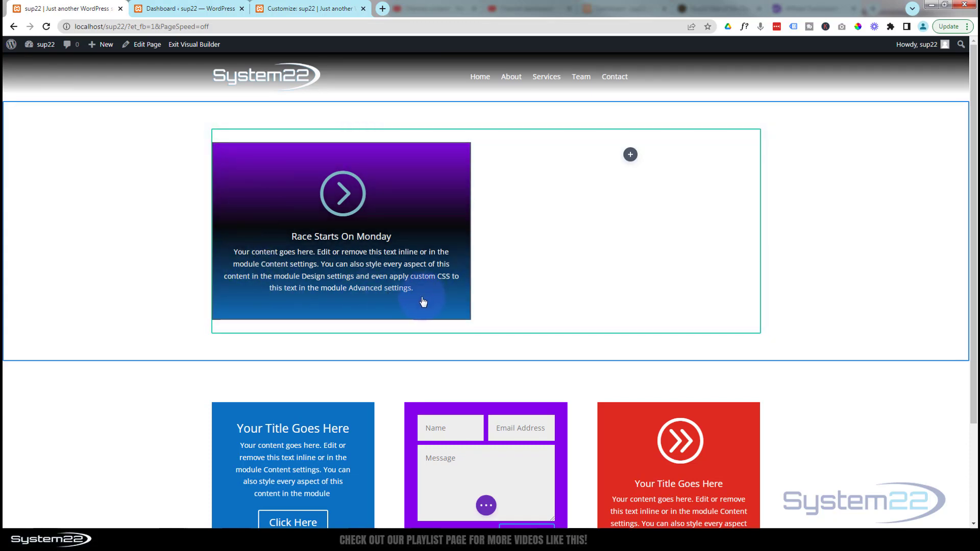
click(524, 263)
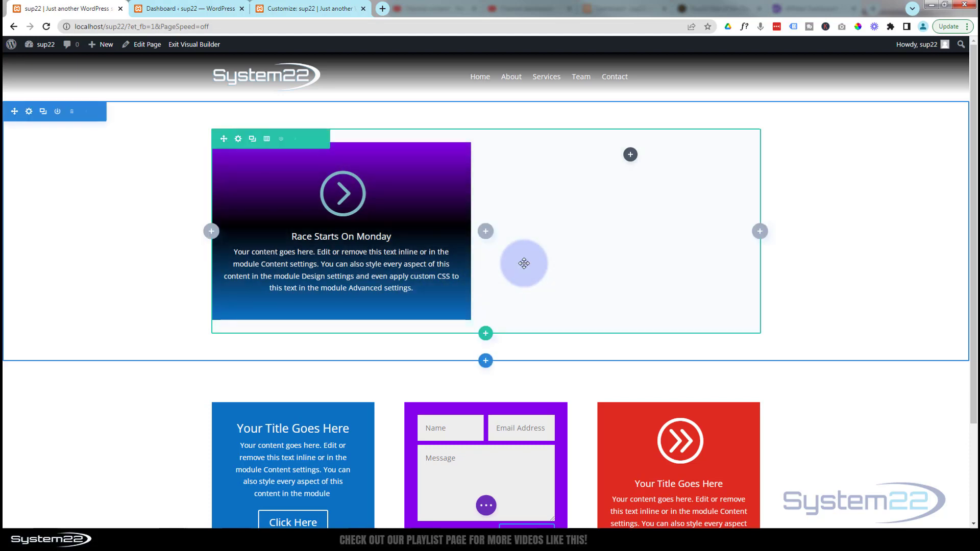
Step: Set the first column's background image to the media library photo of a man amid yellow and pink powder, and save the row settings
click(238, 141)
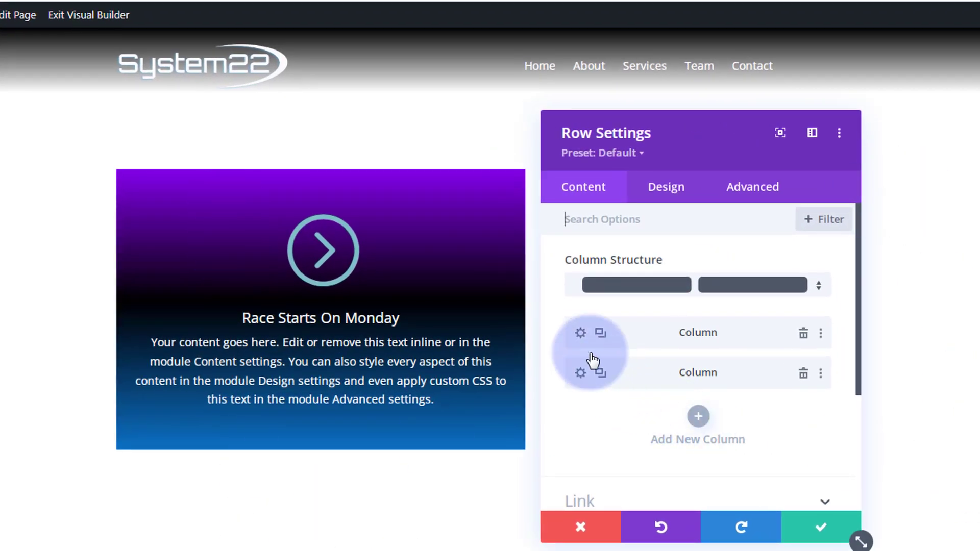
click(581, 333)
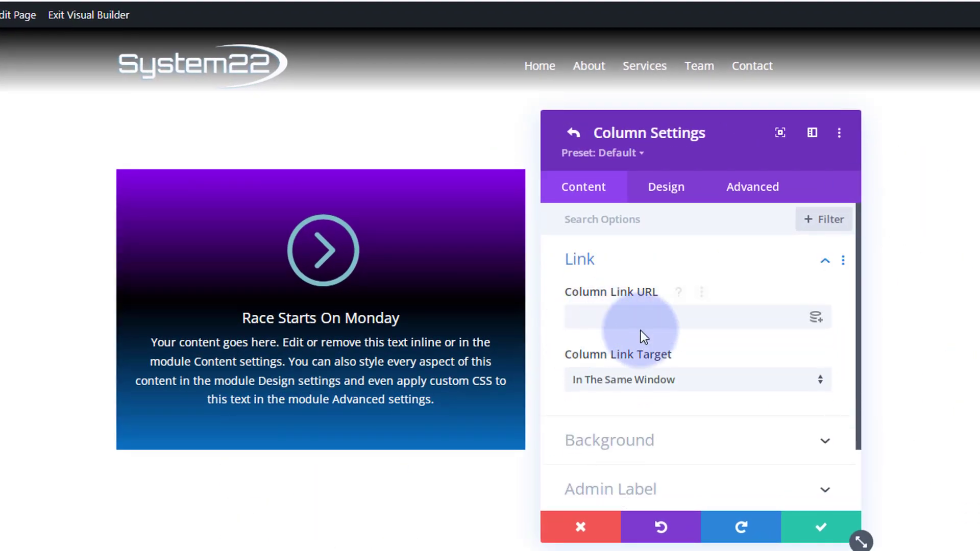
scroll(640, 337, down, 2)
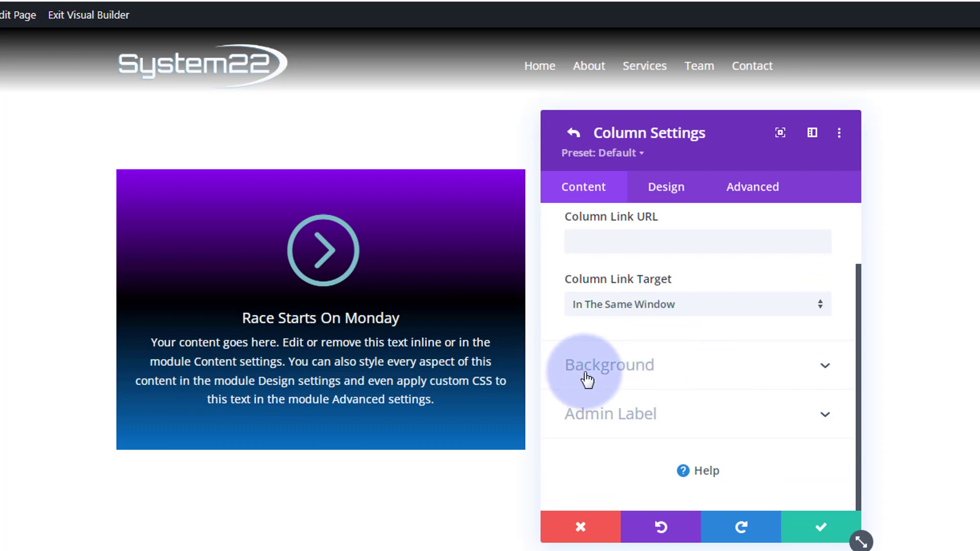
click(701, 378)
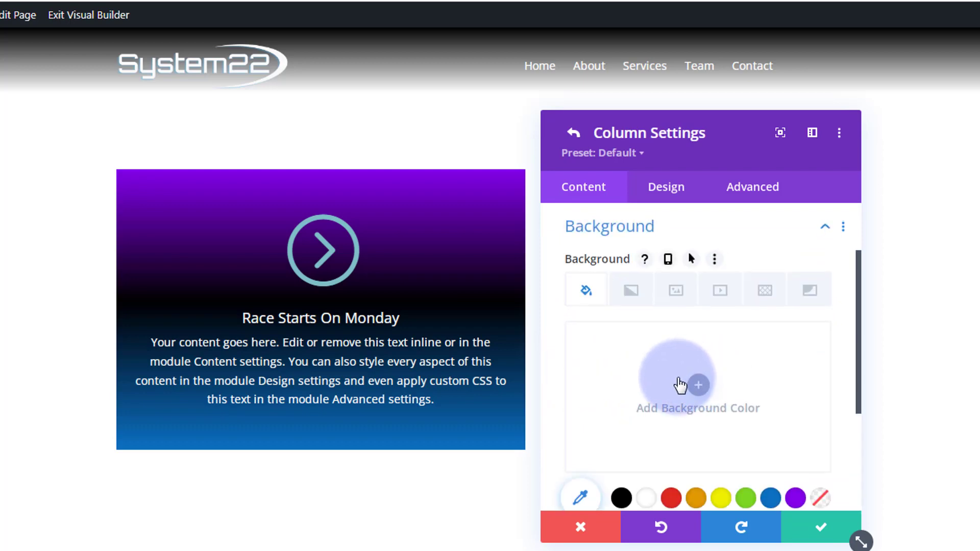
click(673, 299)
click(689, 382)
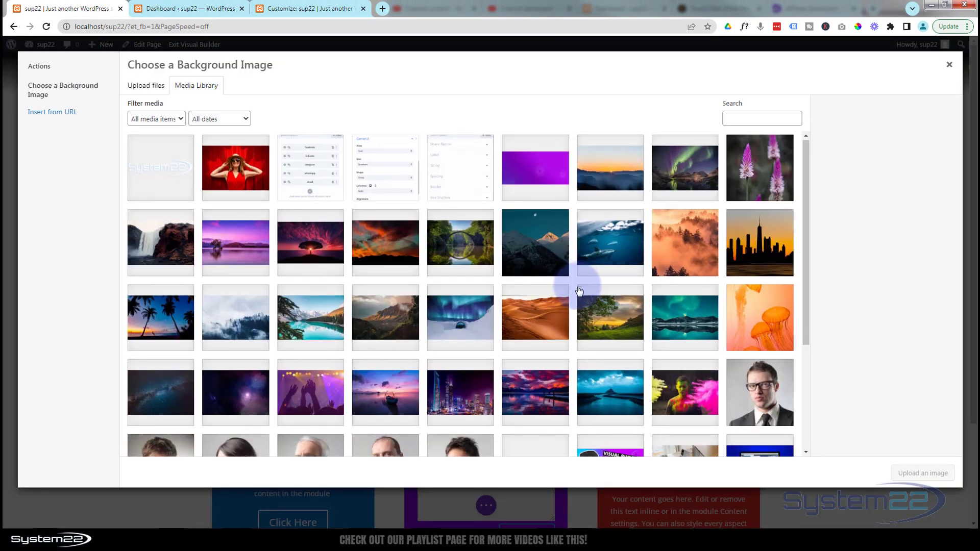
scroll(580, 289, down, 2)
scroll(580, 291, down, 1)
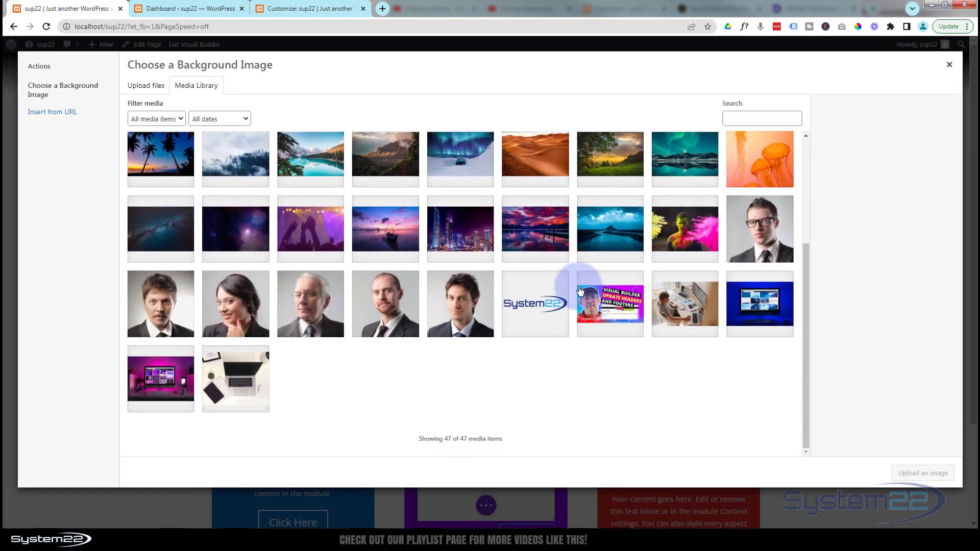
click(685, 240)
click(919, 474)
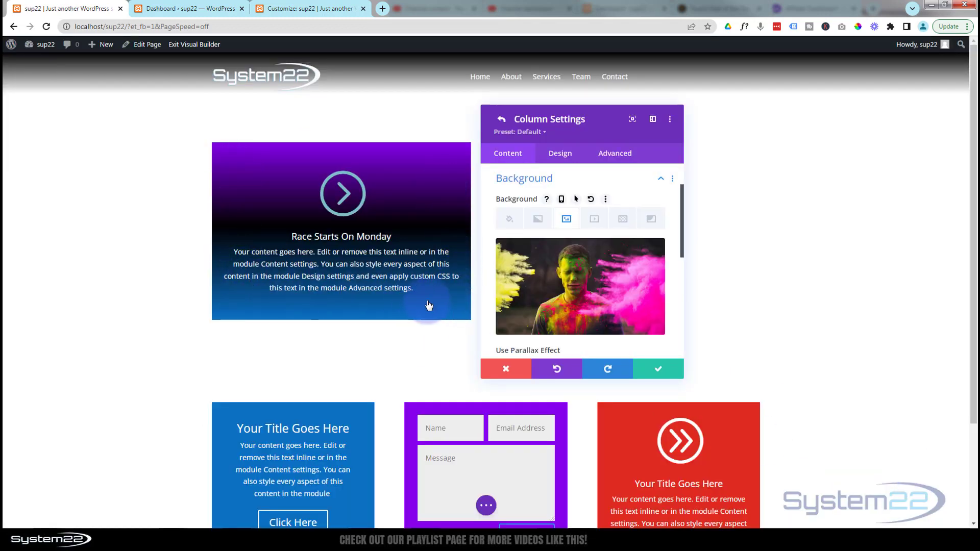
click(660, 373)
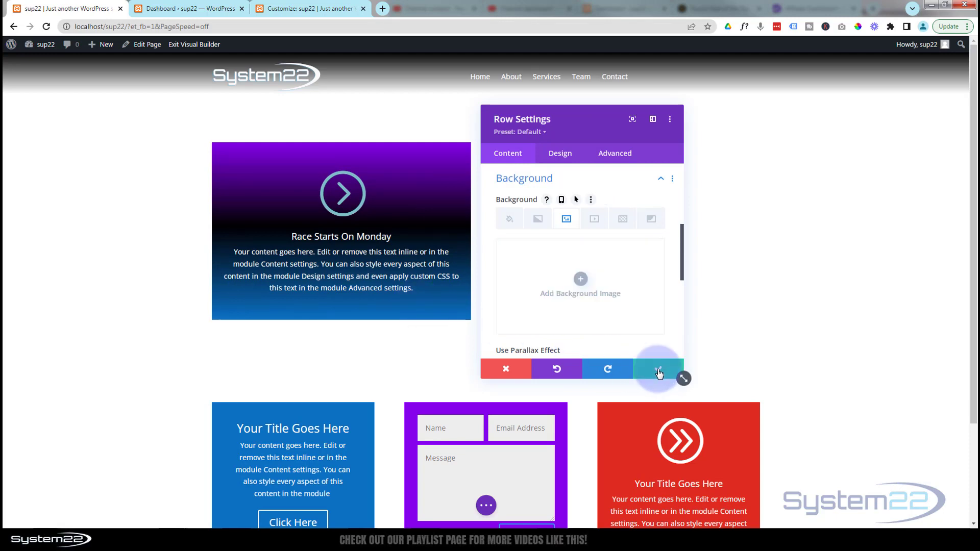
click(659, 374)
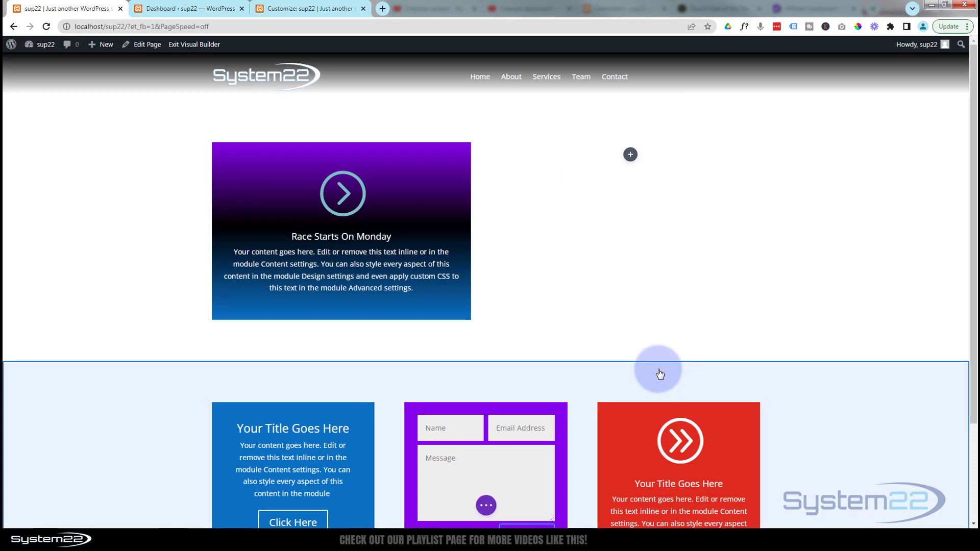
Step: Save the page and exit the Visual Builder
click(486, 505)
click(939, 506)
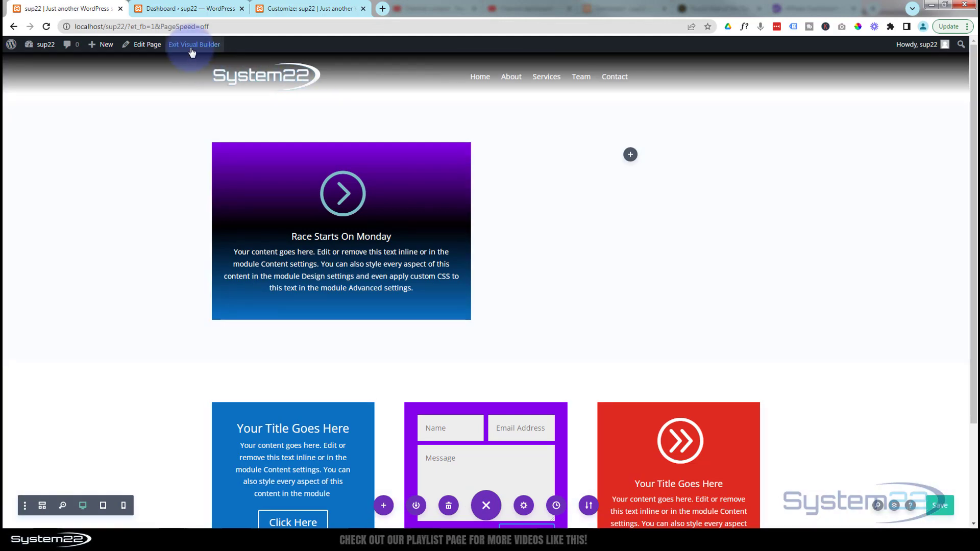
click(192, 47)
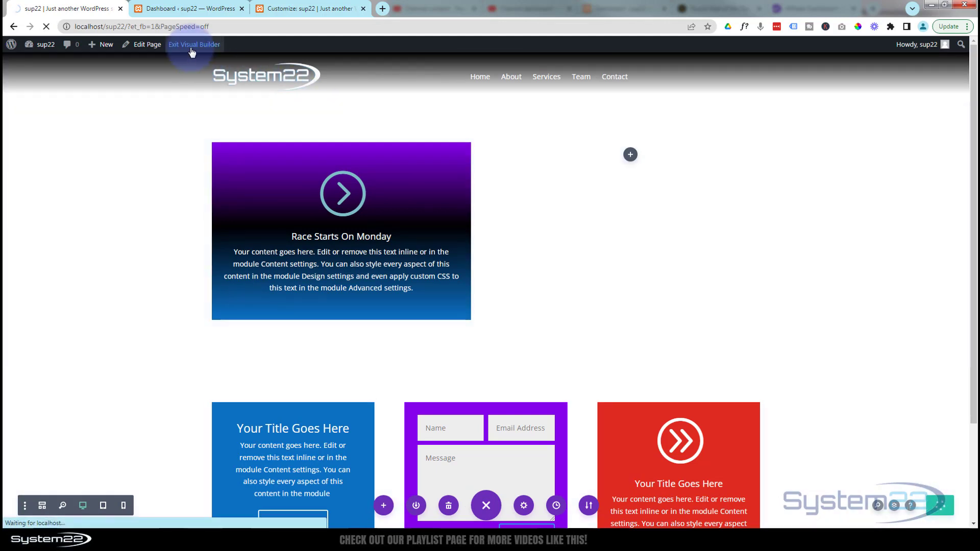
Step: Switch to the WordPress theme Customizer, reload it to load the updated page, and open the Additional CSS section
click(158, 8)
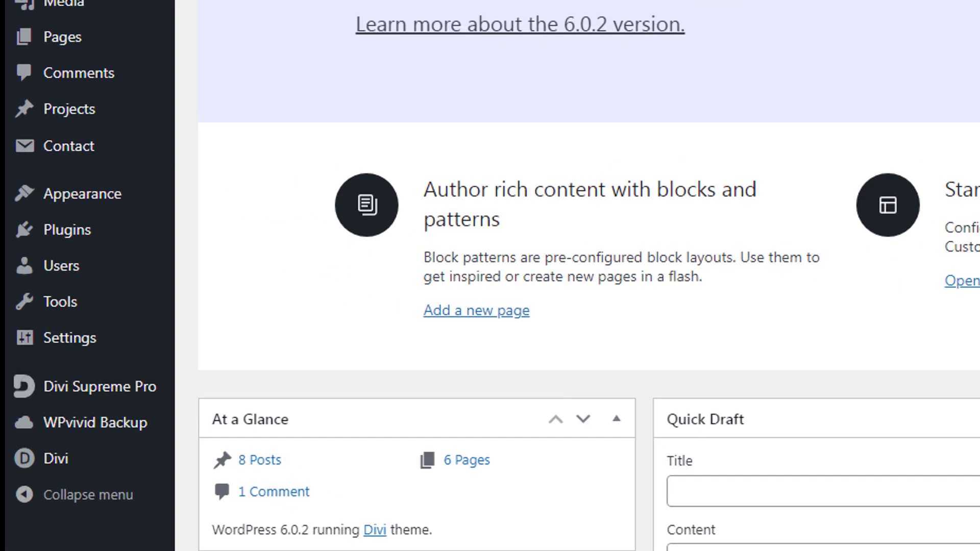
mouse_move(118, 200)
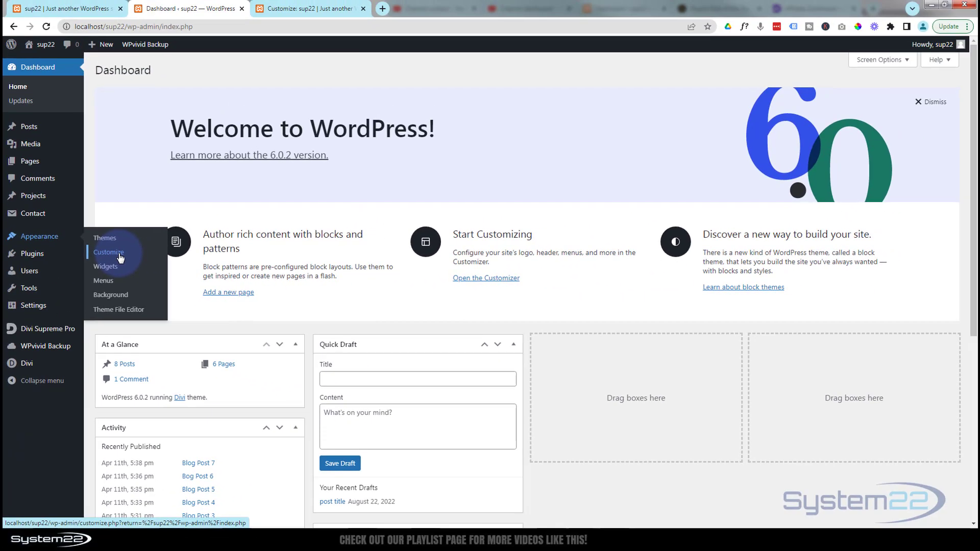
click(301, 9)
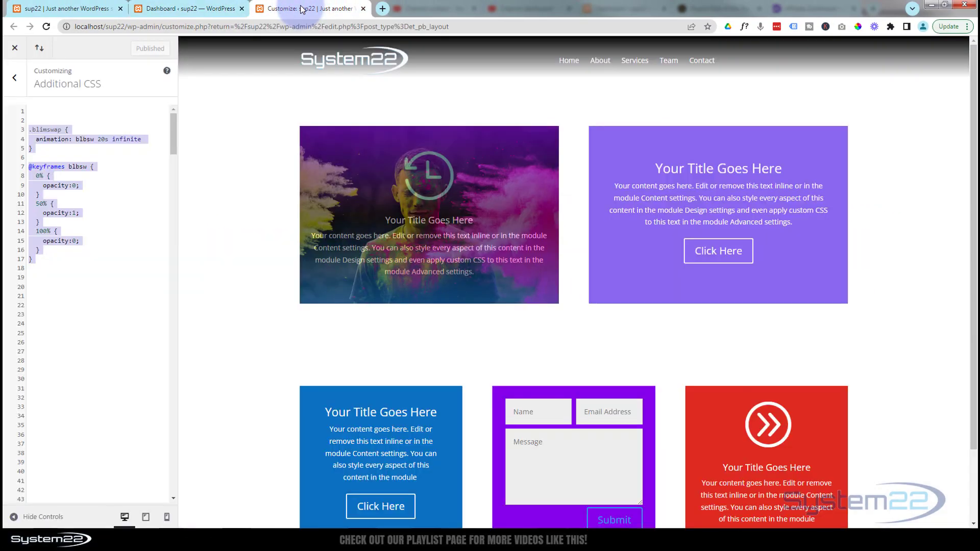
click(14, 78)
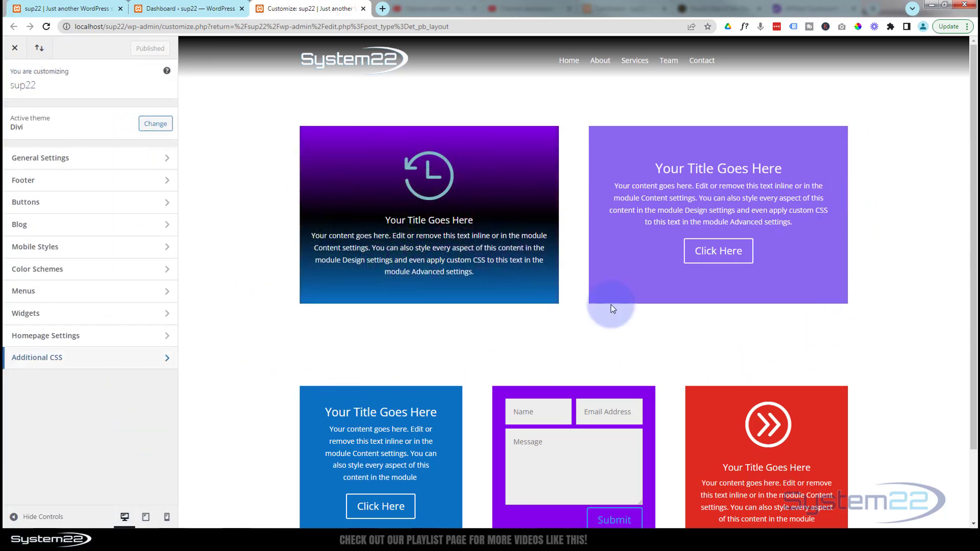
click(99, 338)
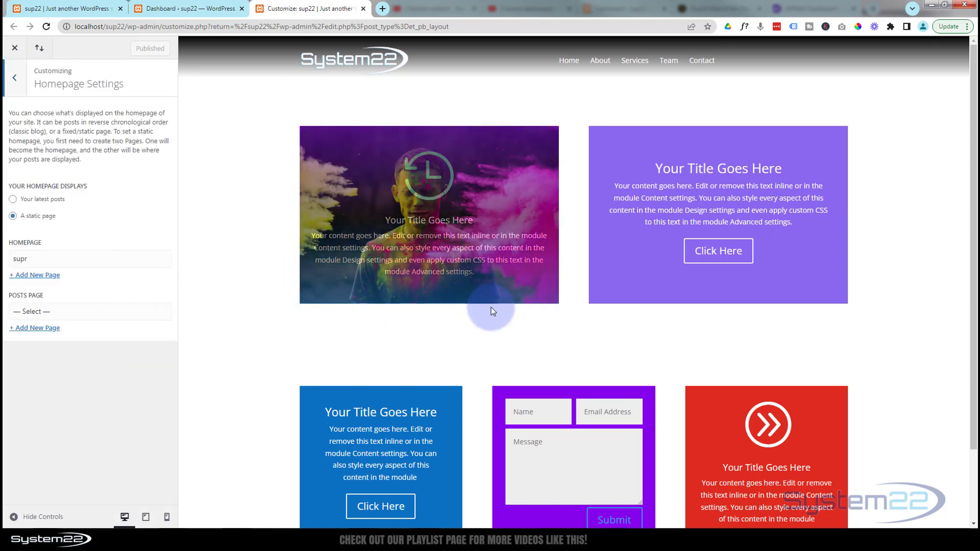
click(14, 78)
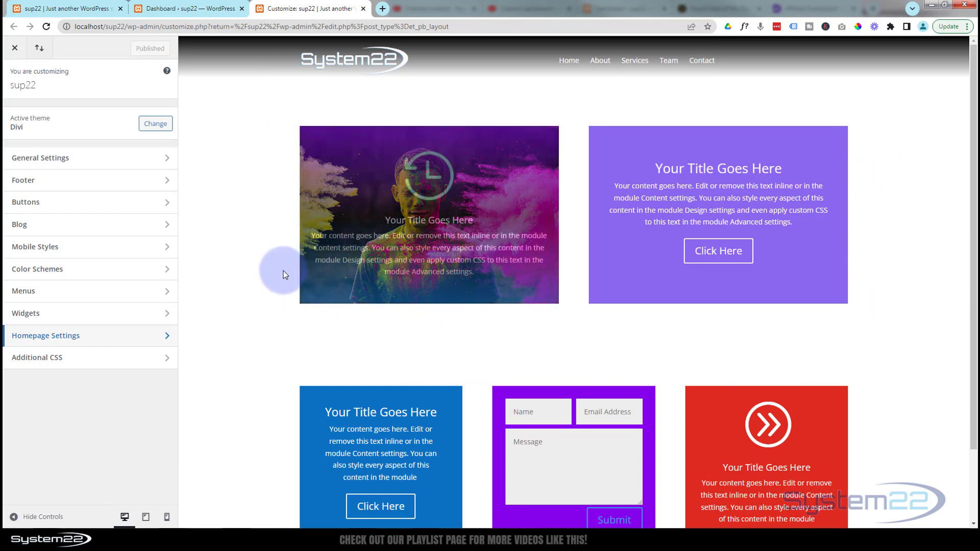
click(47, 26)
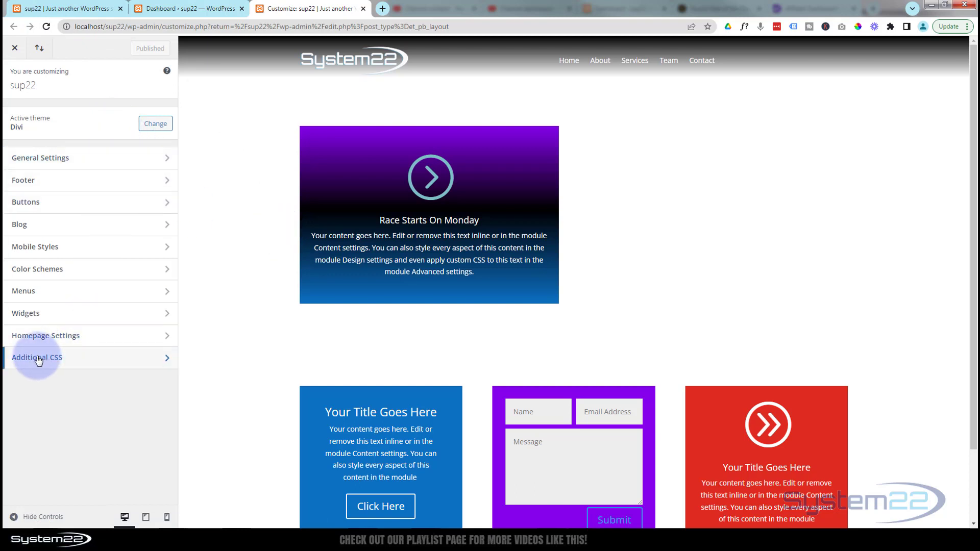
click(143, 366)
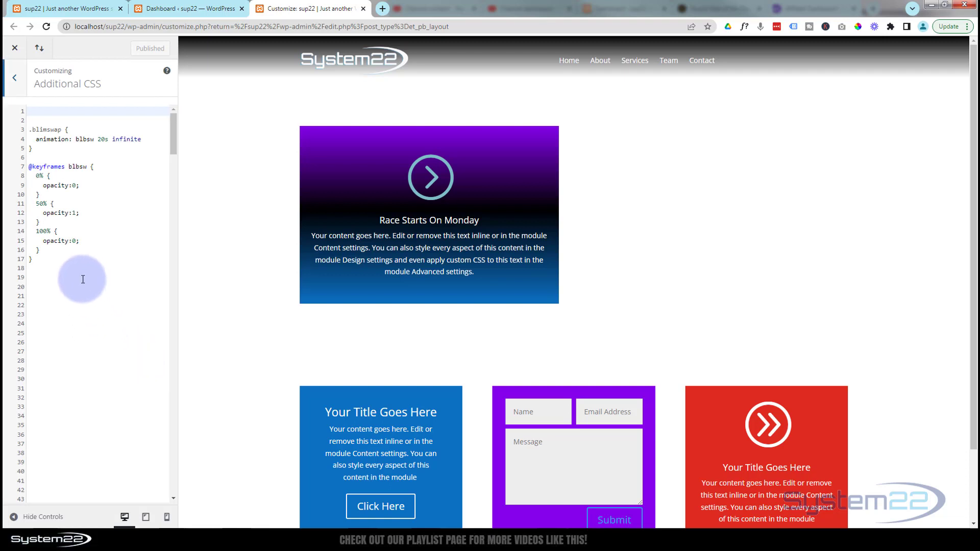
Step: Replace all the existing Additional CSS code with the comment "/* Blurb to Image */"
drag(48, 265, 31, 103)
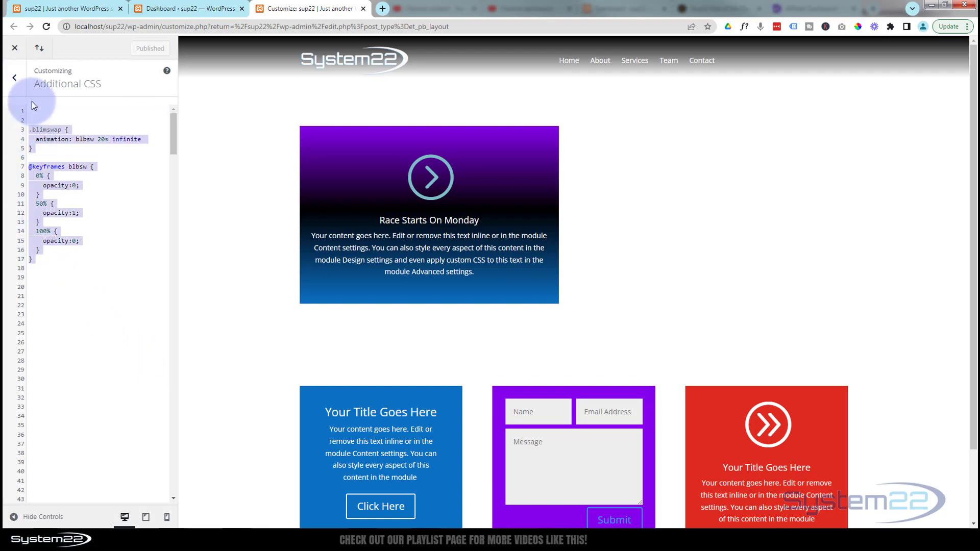
key(Delete)
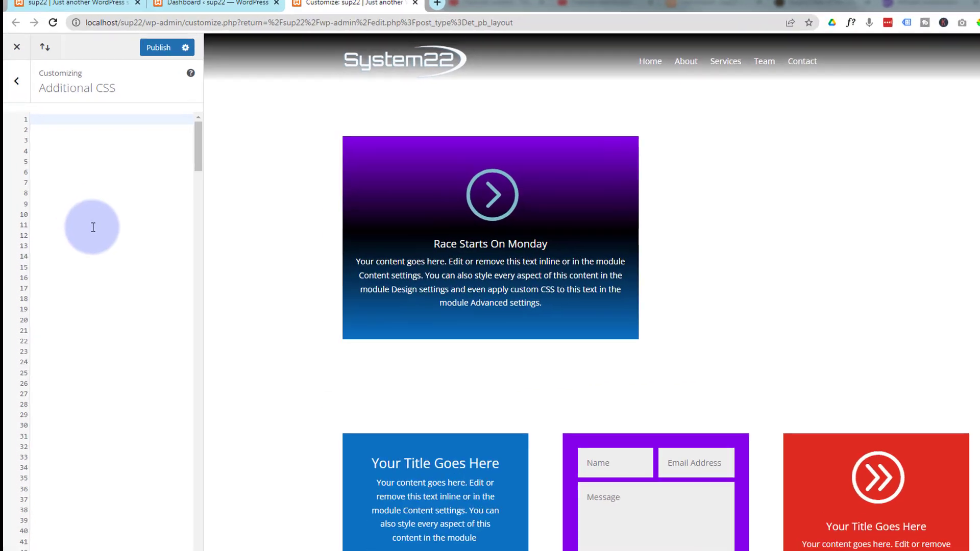
text(/)
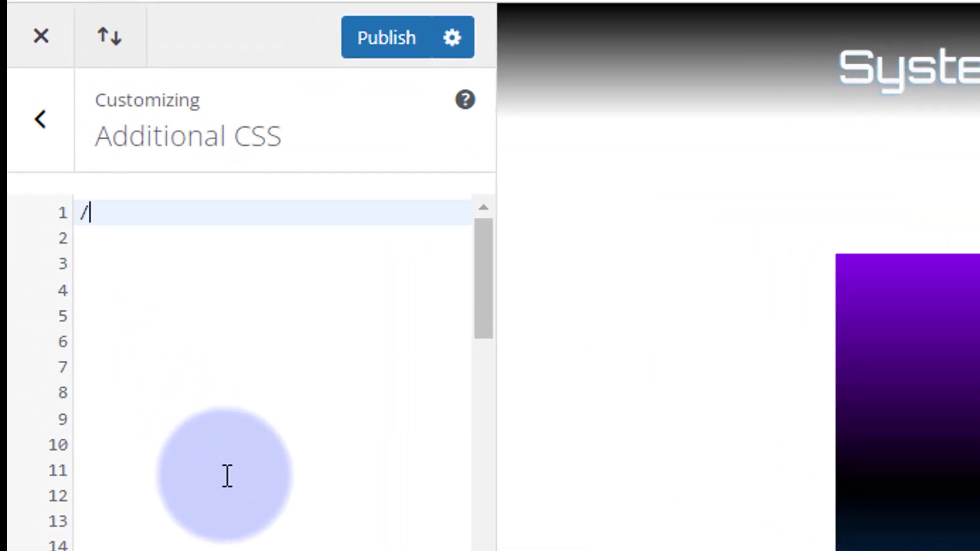
text(**/)
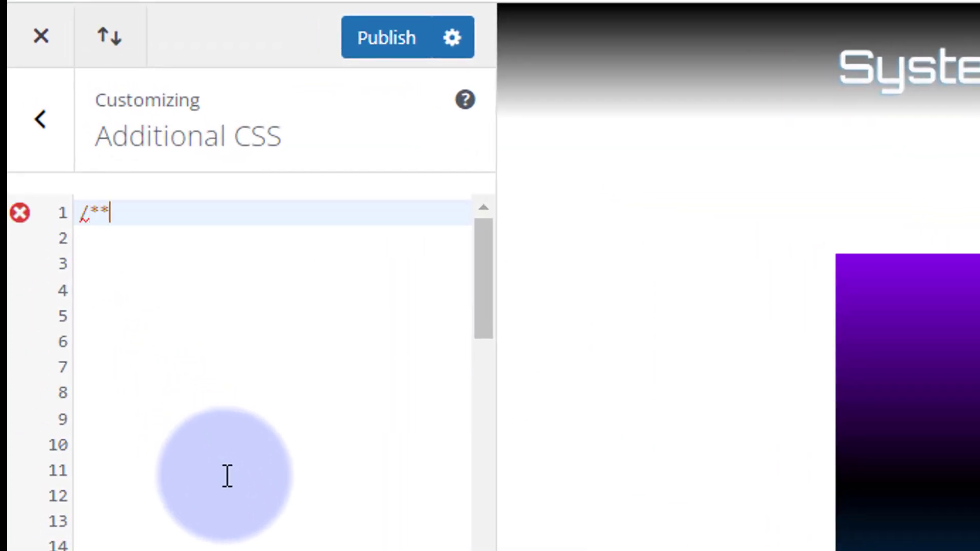
key(Left)
key(Left)
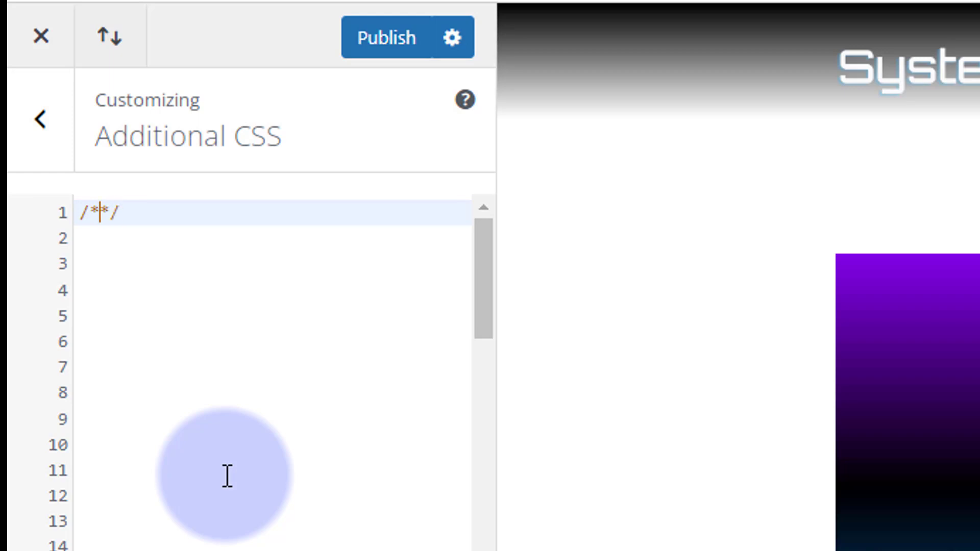
key(Left)
text(Blurb )
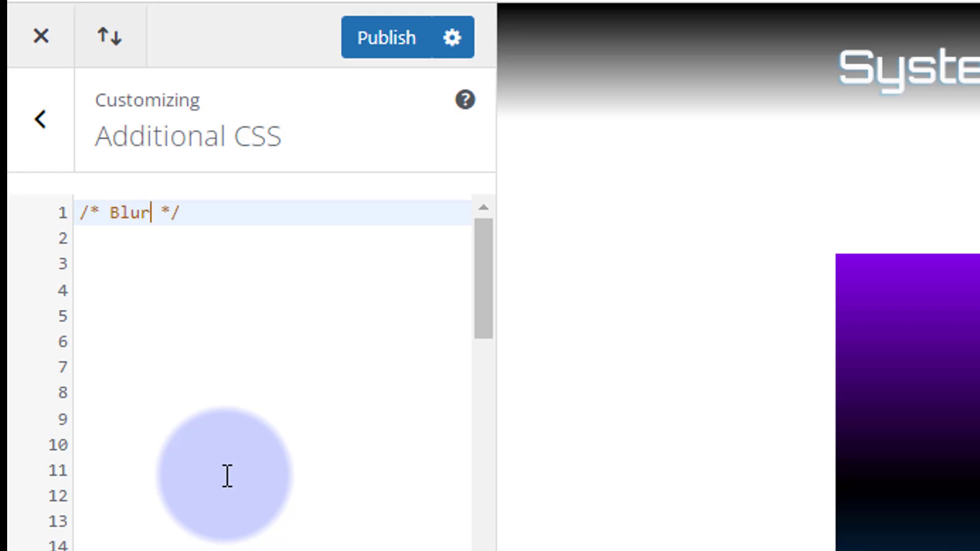
text(to Image)
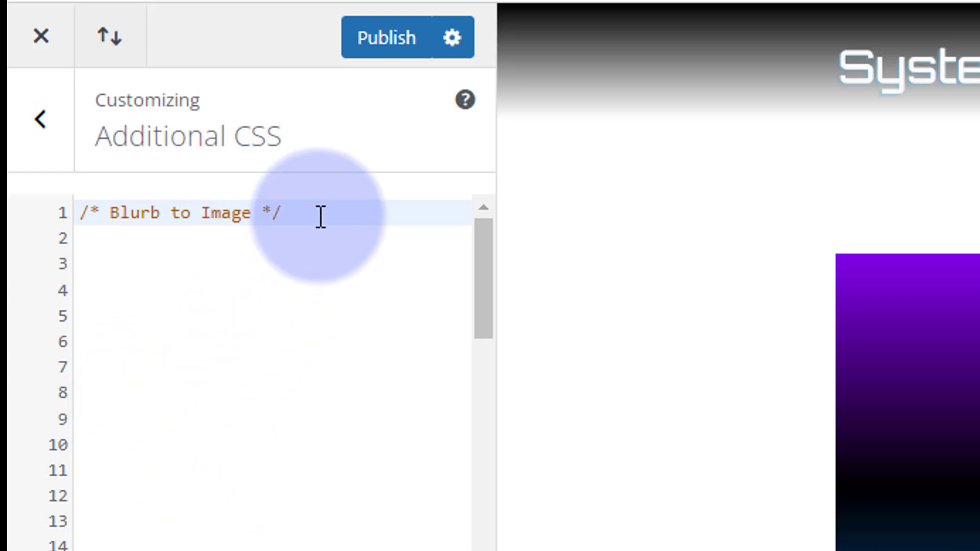
Step: Below the comment, leave a blank line and start a CSS rule for the class .blurbimswap
key(Return)
key(Return)
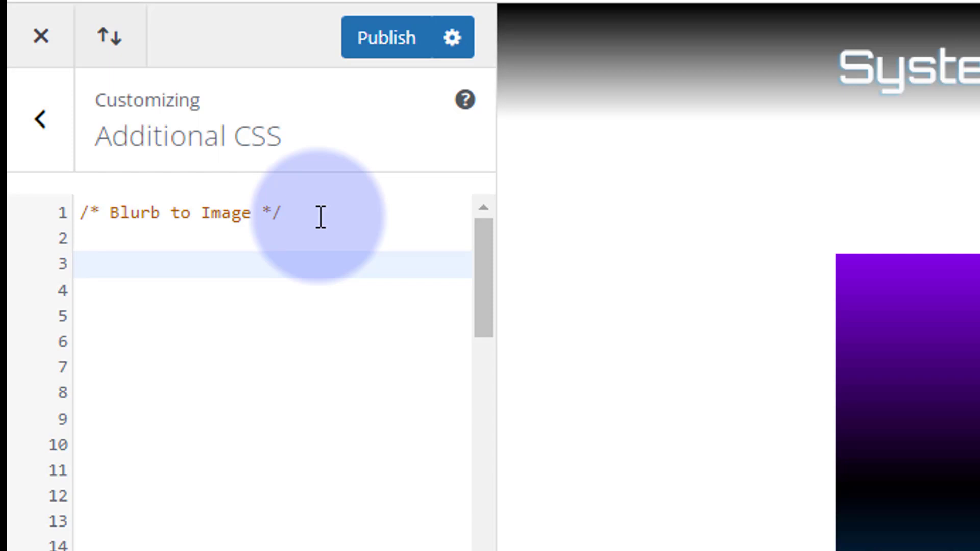
text(.blurbimsa)
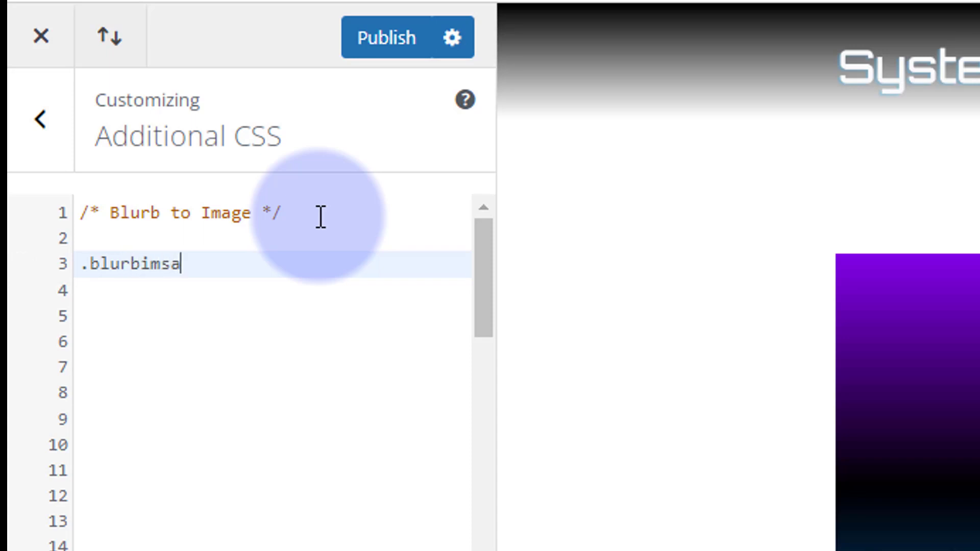
key(BackSpace)
text(wap)
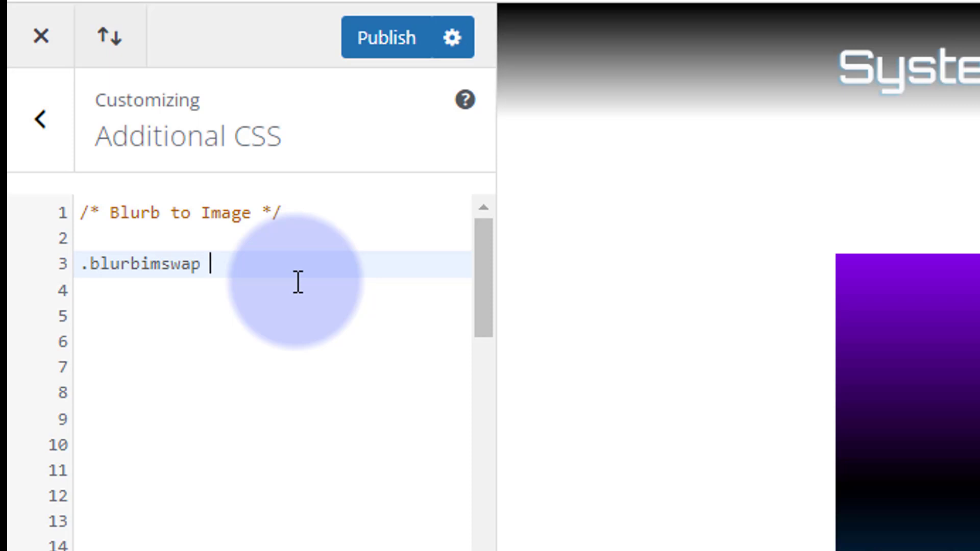
text({)
key(Return)
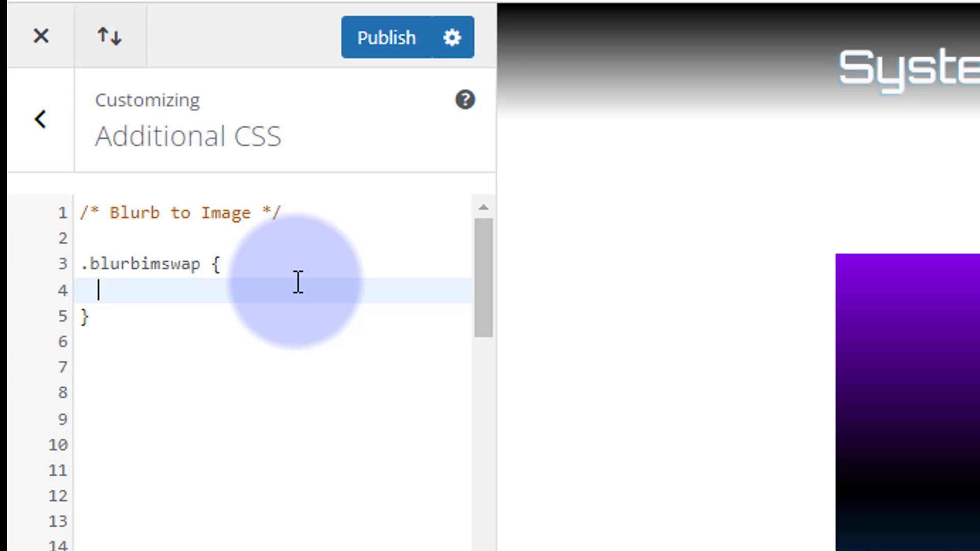
Step: Add the declaration "animation: blurbsw 20s infinite;" inside the .blurbimswap rule
text(animation)
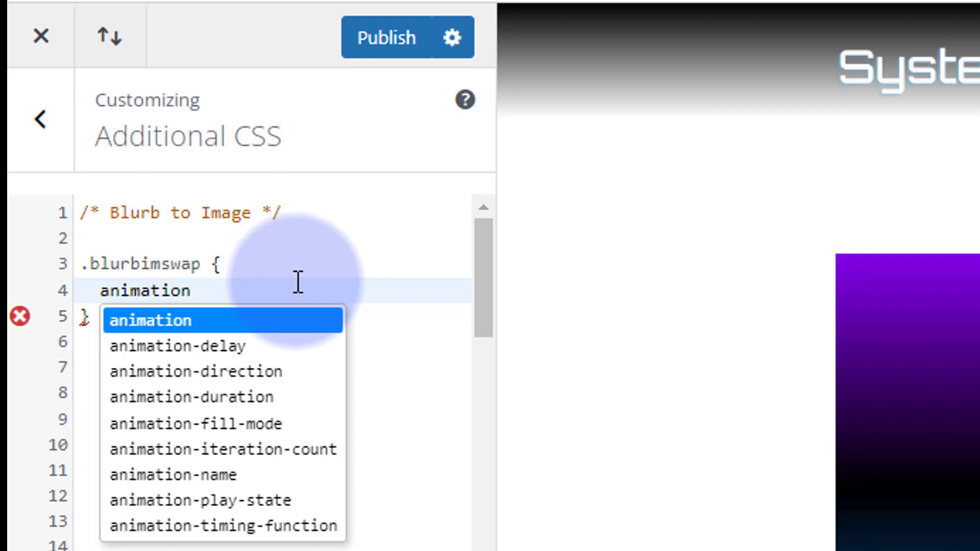
text(:)
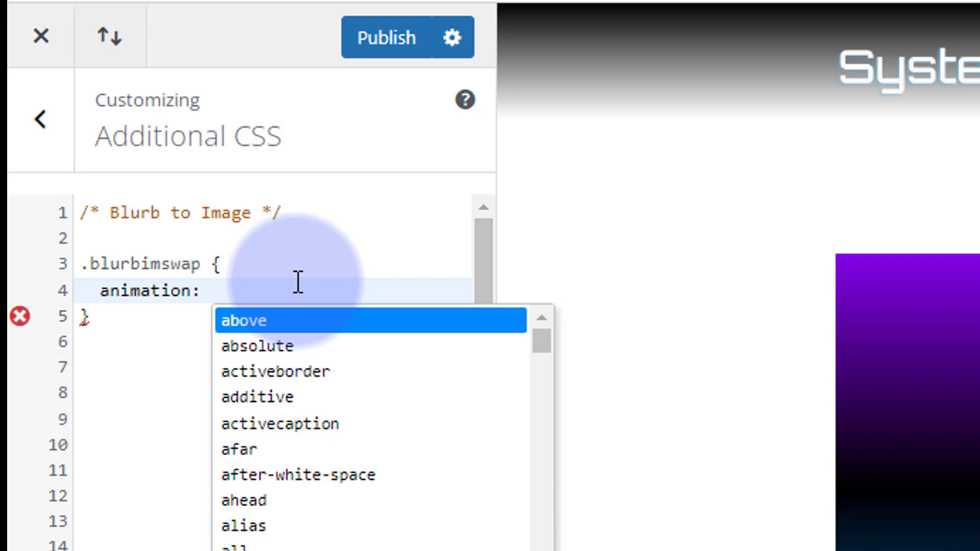
text( bl)
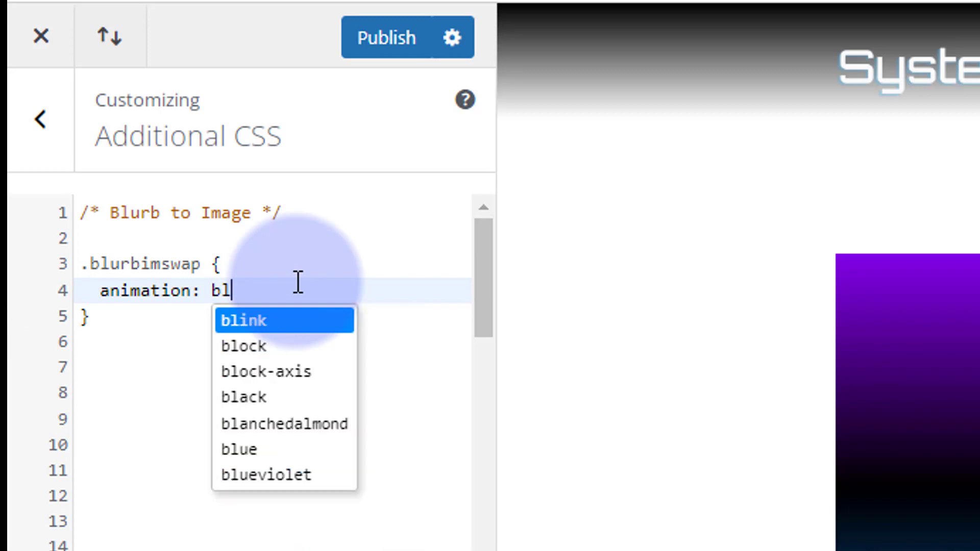
text(urbsw)
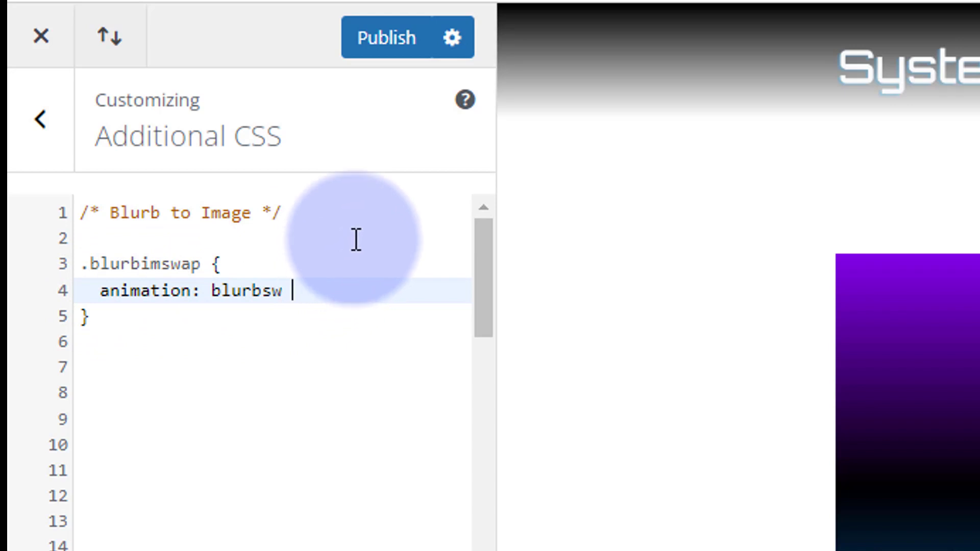
text(205)
key(BackSpace)
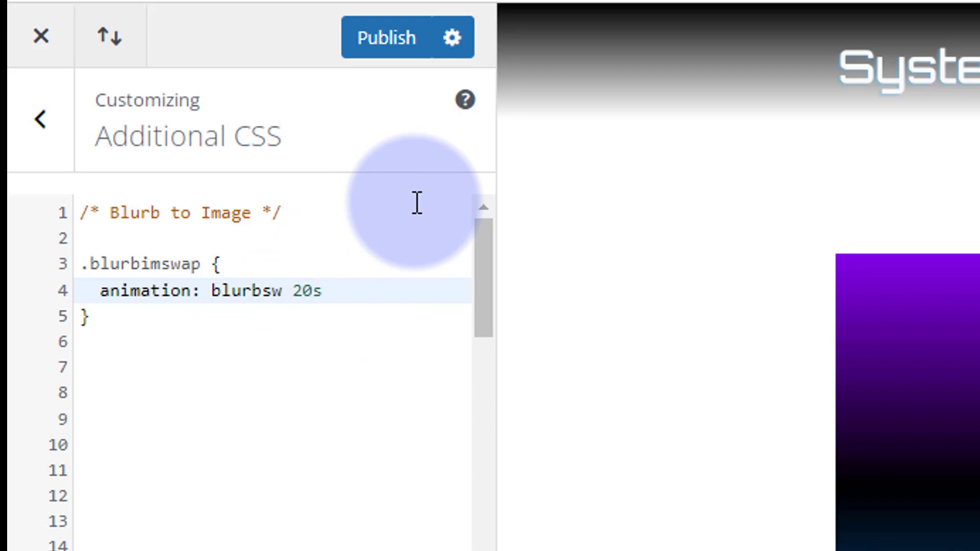
text(infini)
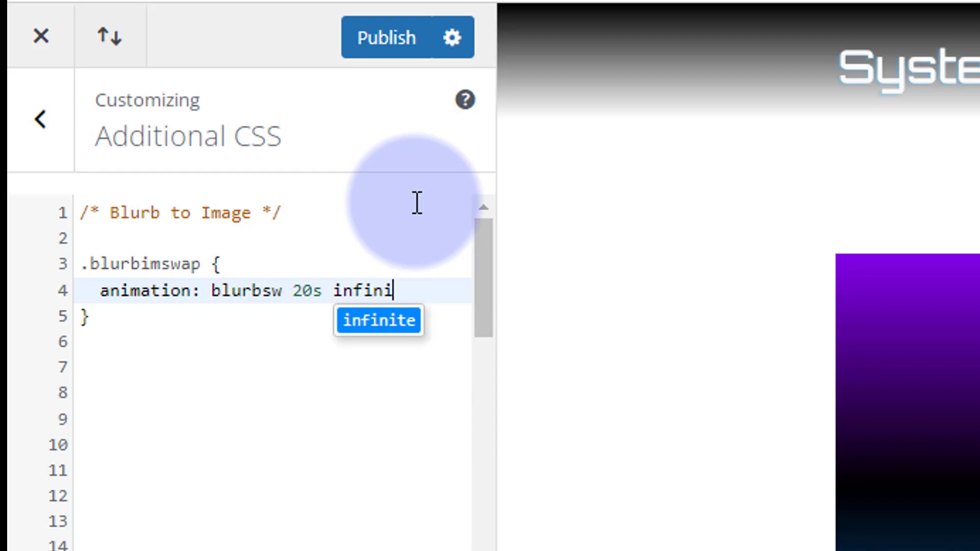
text(te;)
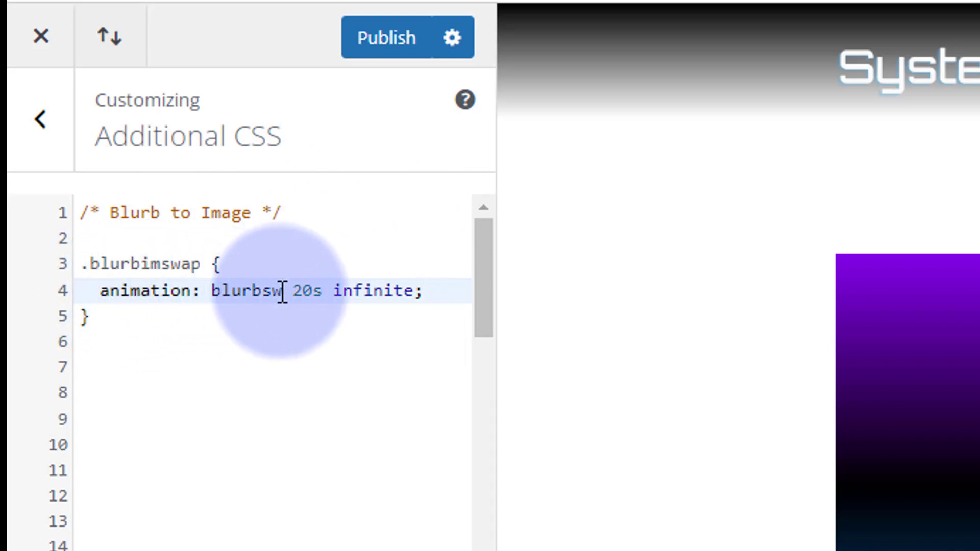
click(126, 319)
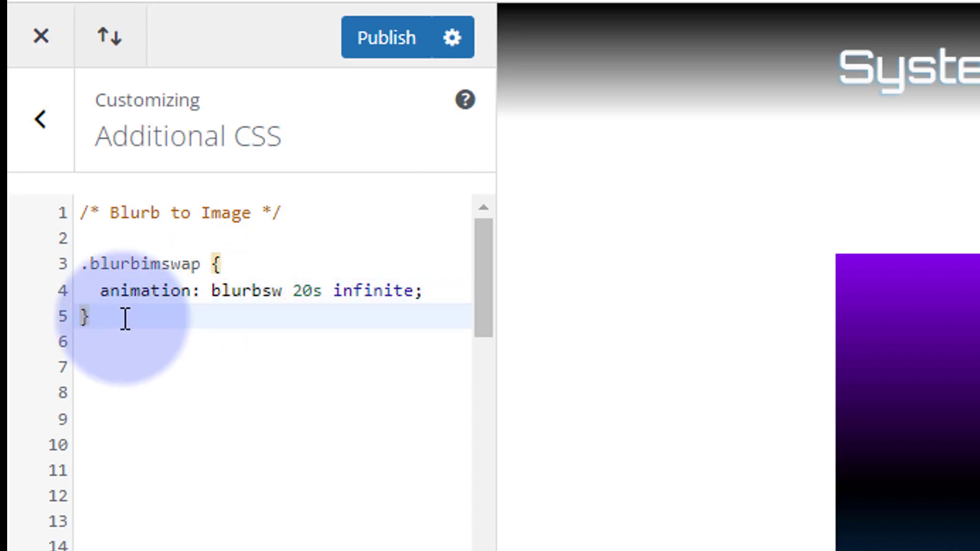
key(Return)
key(Return)
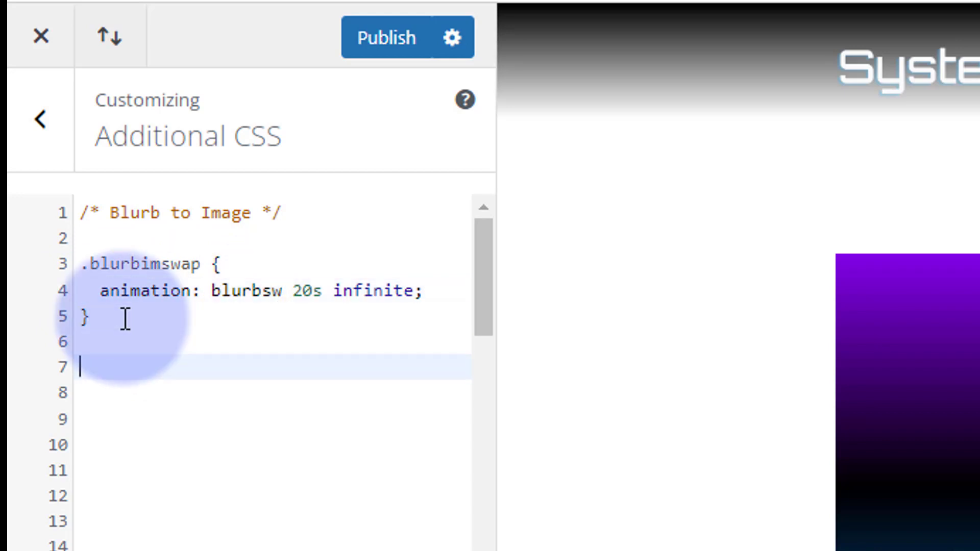
text(@keyframes)
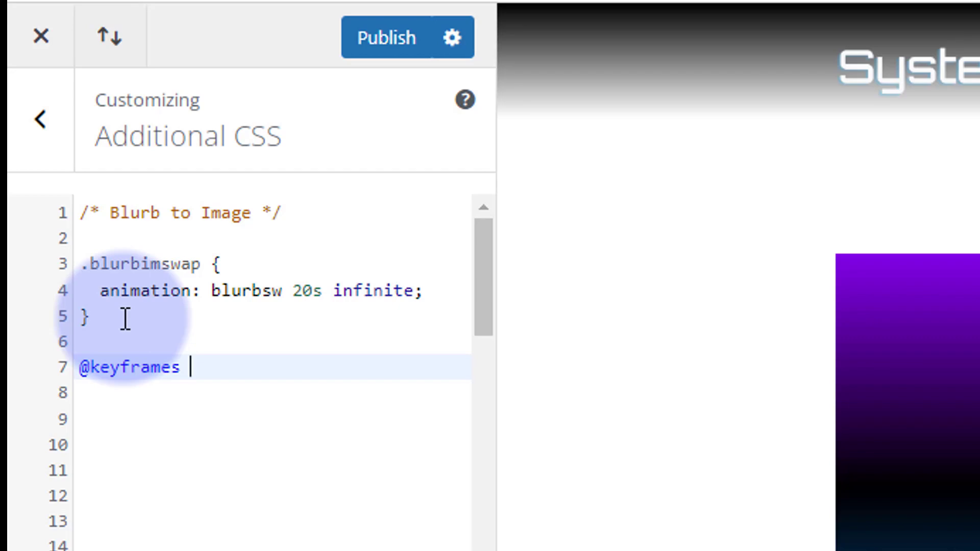
text( blurbsw)
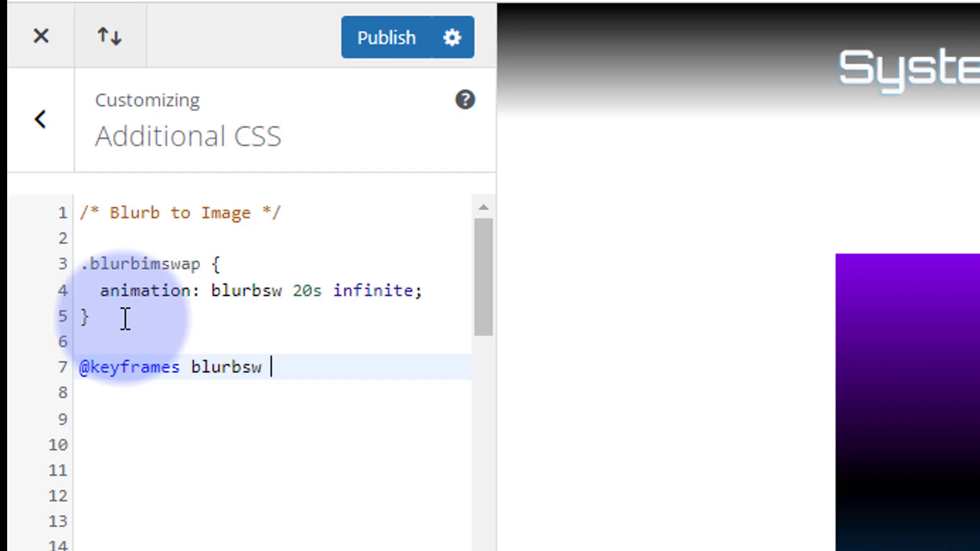
text( {)
key(Return)
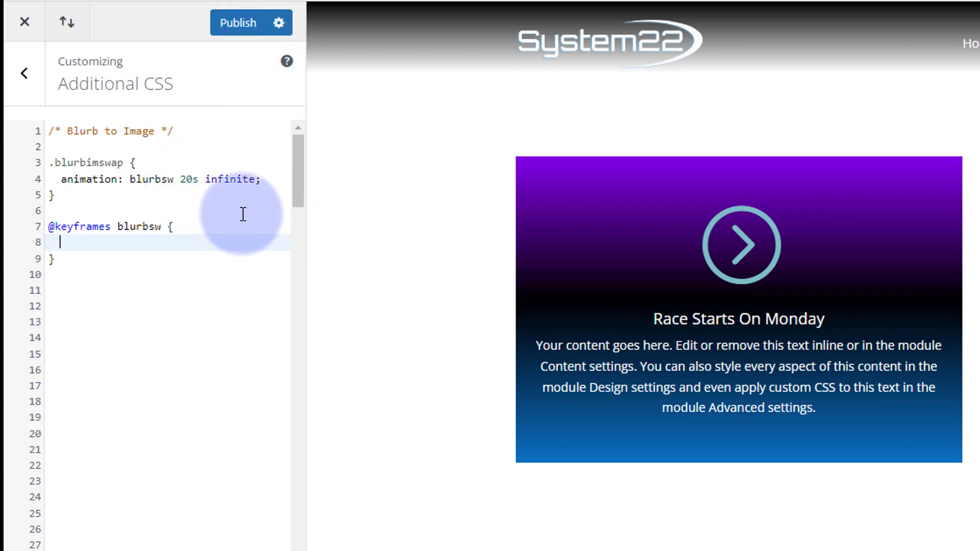
Step: Add a 0% keyframe containing "opacity:0;" inside the blurbsw keyframes block
text(0% {)
key(Return)
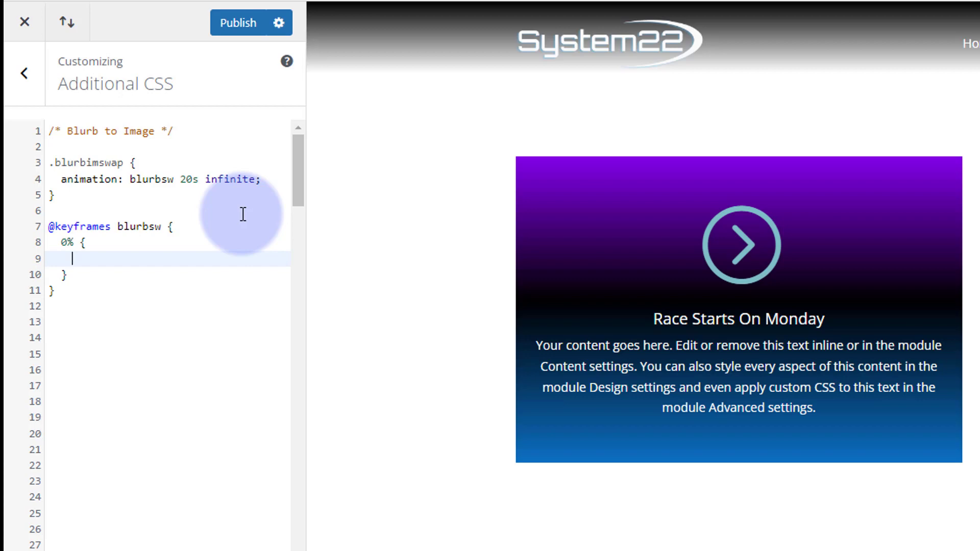
text(opacity)
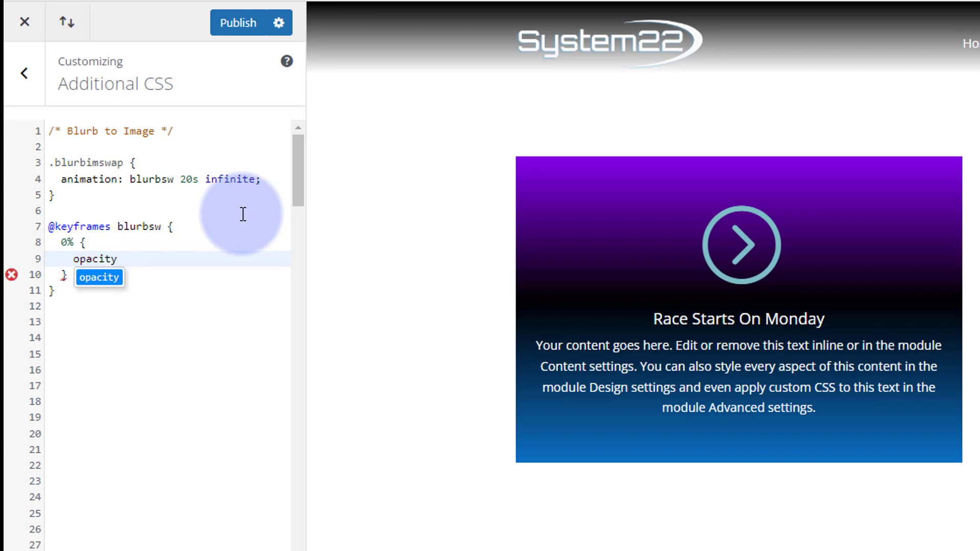
text(:0)
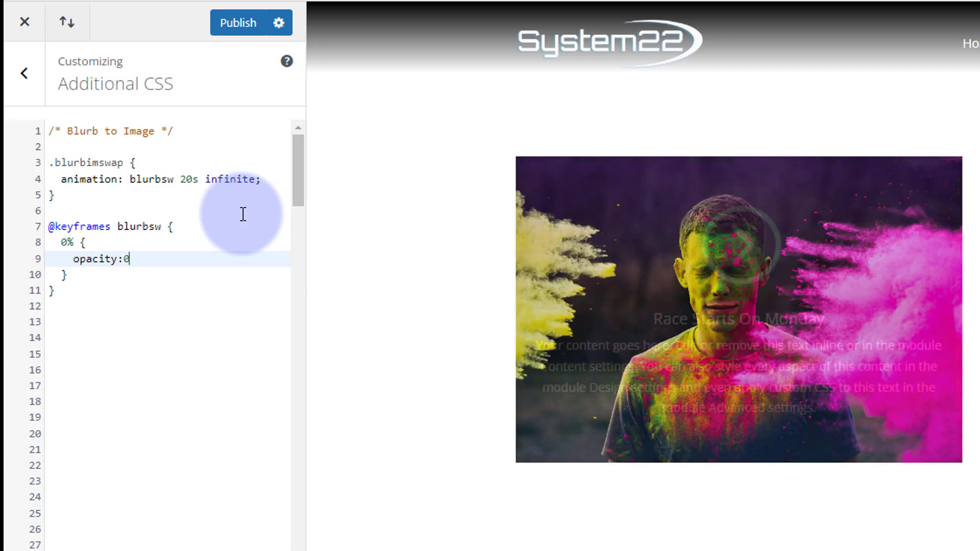
text(;)
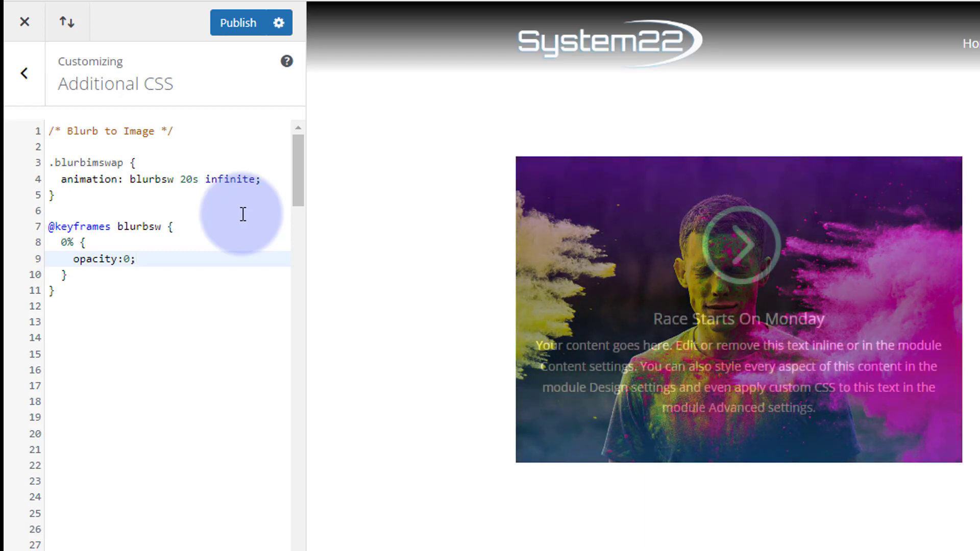
Step: Copy the 0% keyframe and paste it twice below itself within the blurbsw block
click(62, 243)
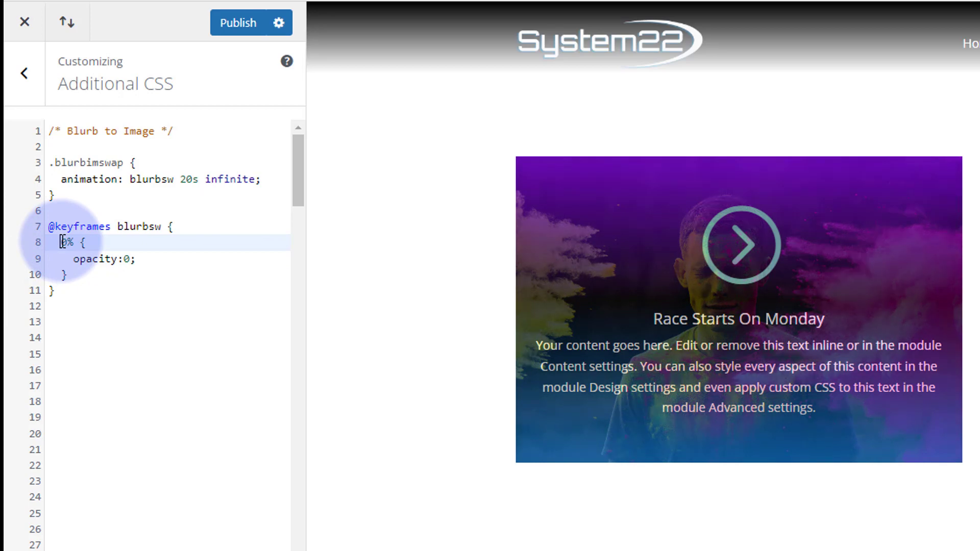
drag(62, 242, 65, 276)
key(ctrl+c)
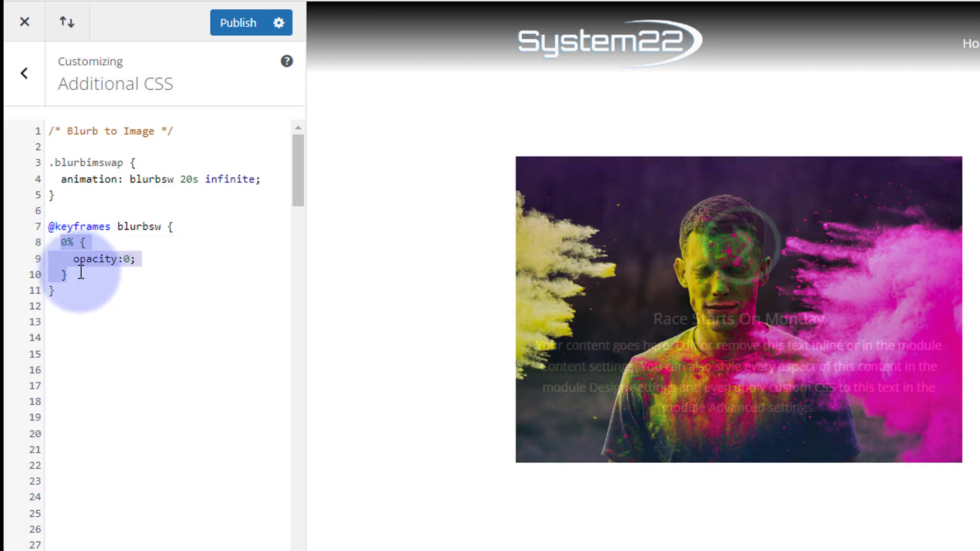
click(79, 274)
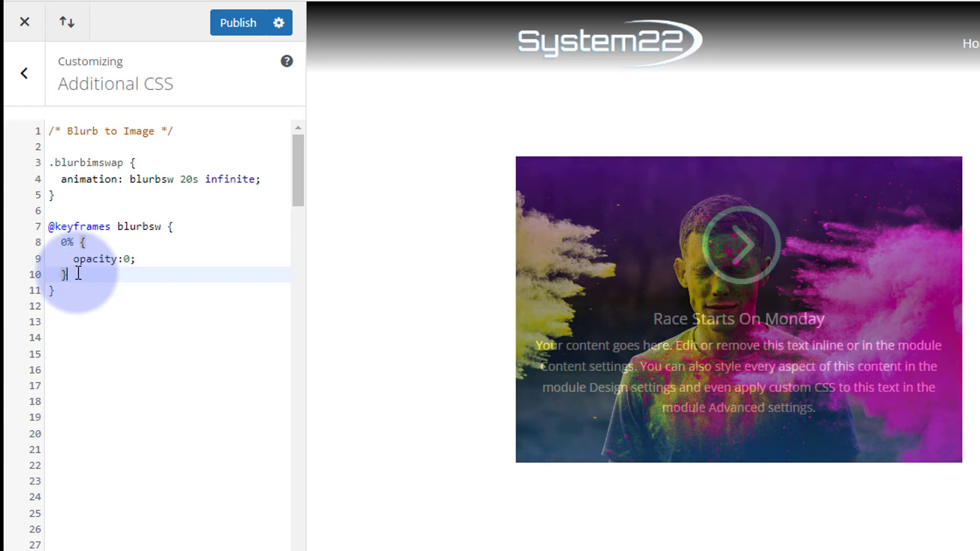
key(Return)
key(ctrl+v)
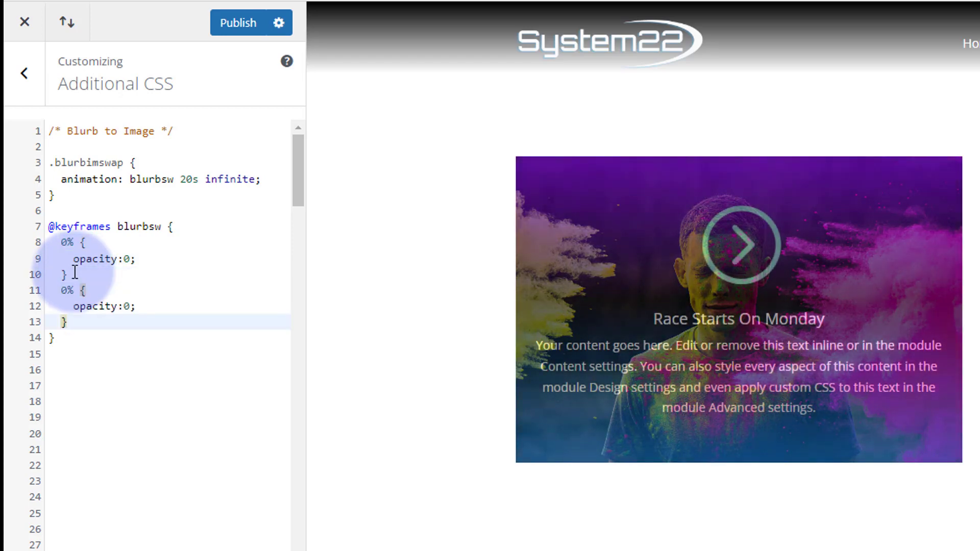
key(Return)
key(ctrl+v)
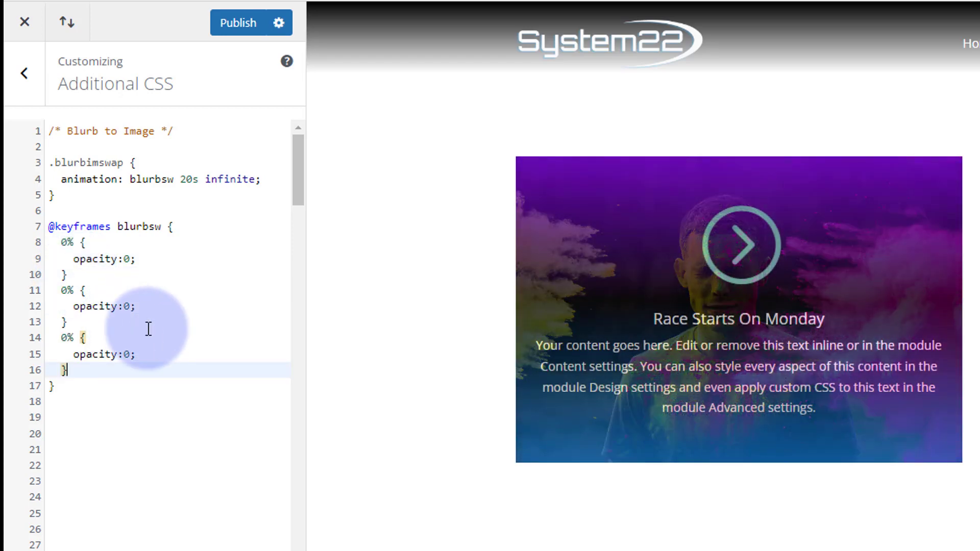
Step: Change the second keyframe to 50% with opacity 1, and the third keyframe to 100%
click(60, 292)
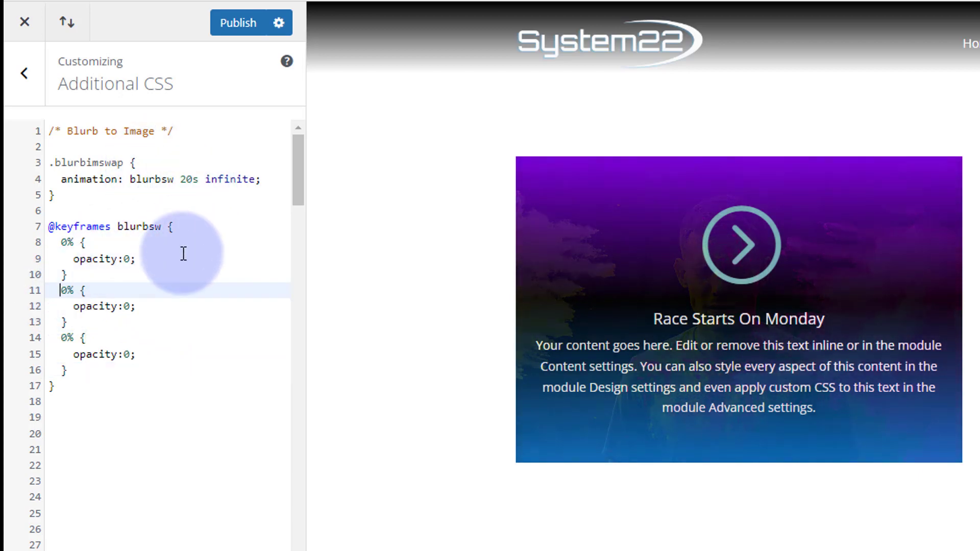
text(5)
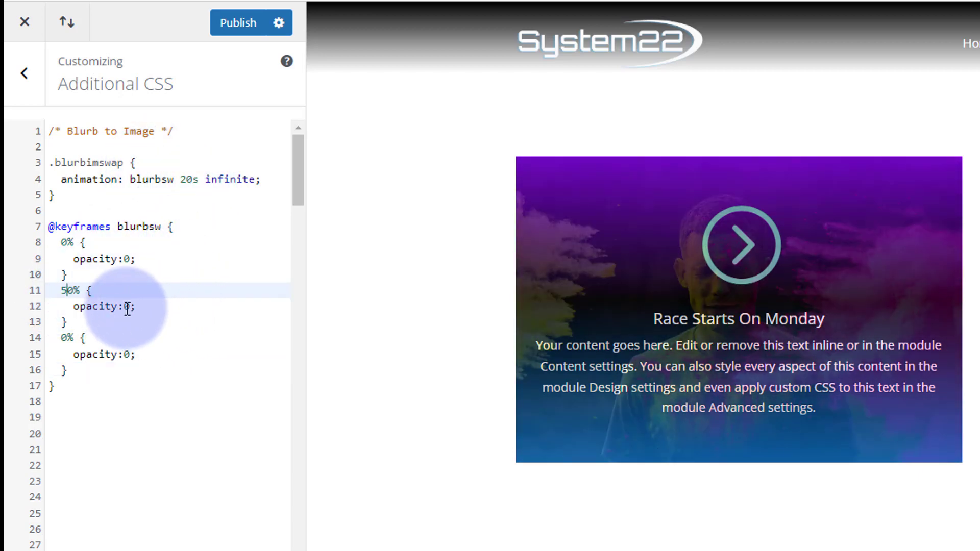
double_click(127, 306)
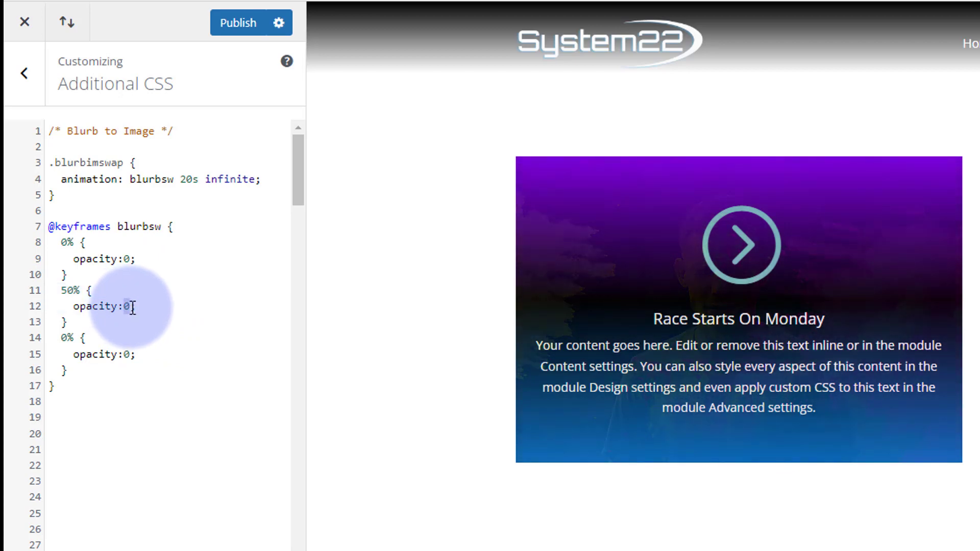
text(1)
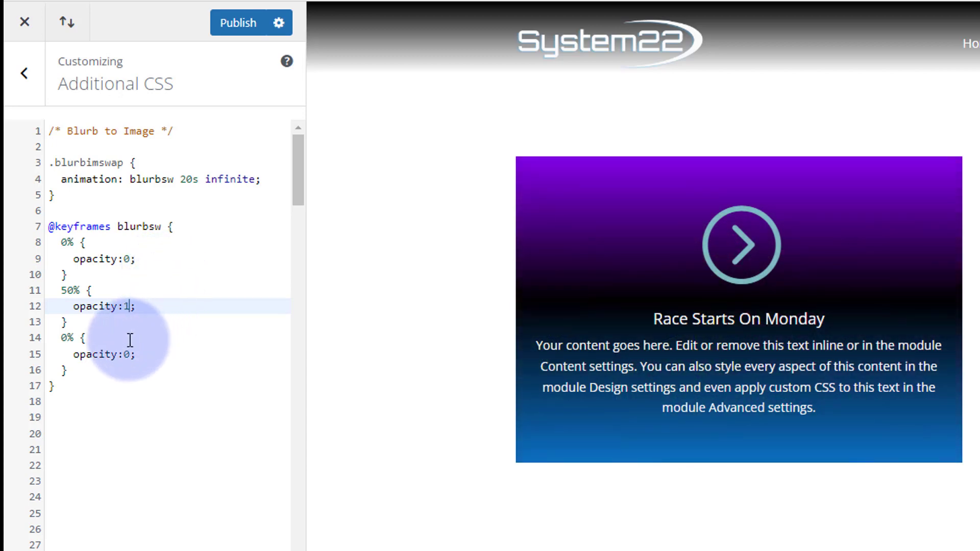
click(60, 337)
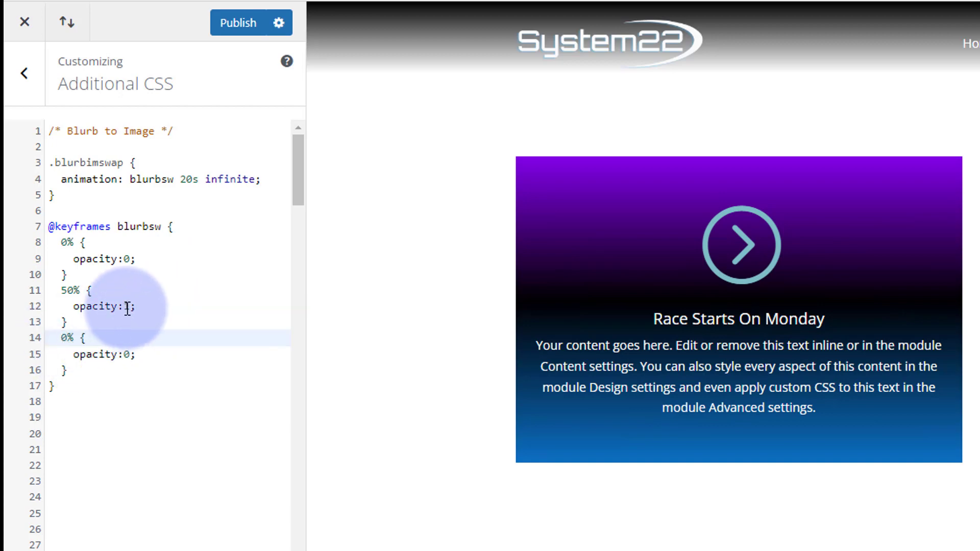
text(10)
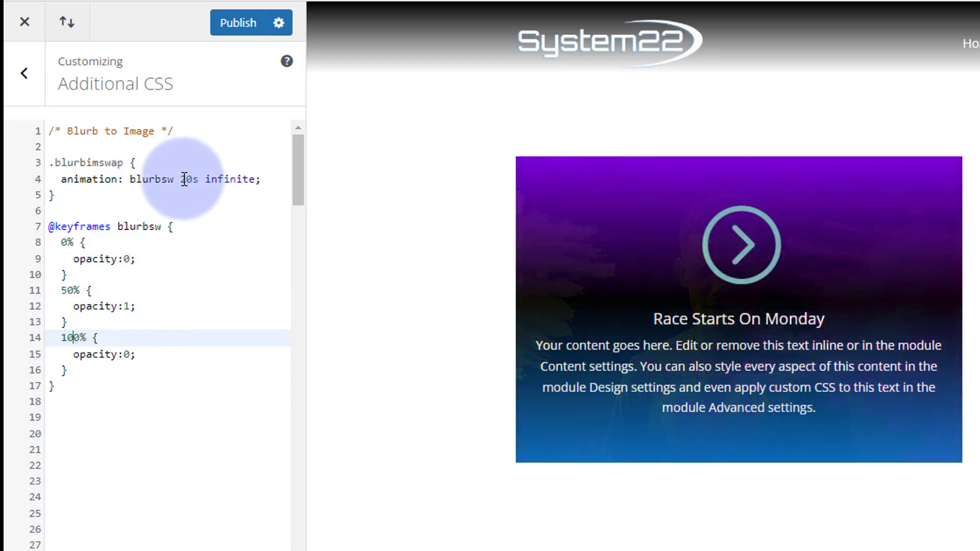
Step: Try a 10s duration for the blurbsw animation, and set it back to 20s
drag(181, 180, 187, 179)
text(2)
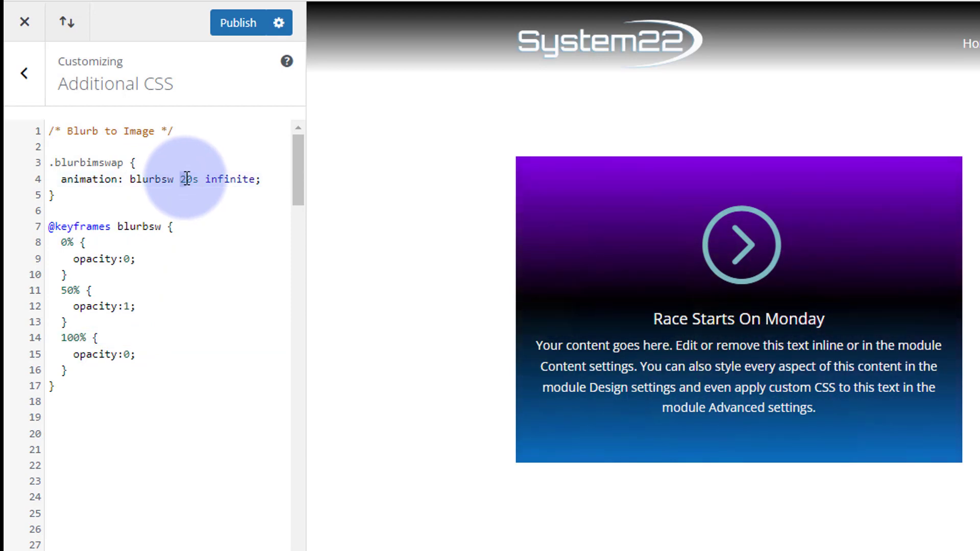
text(1)
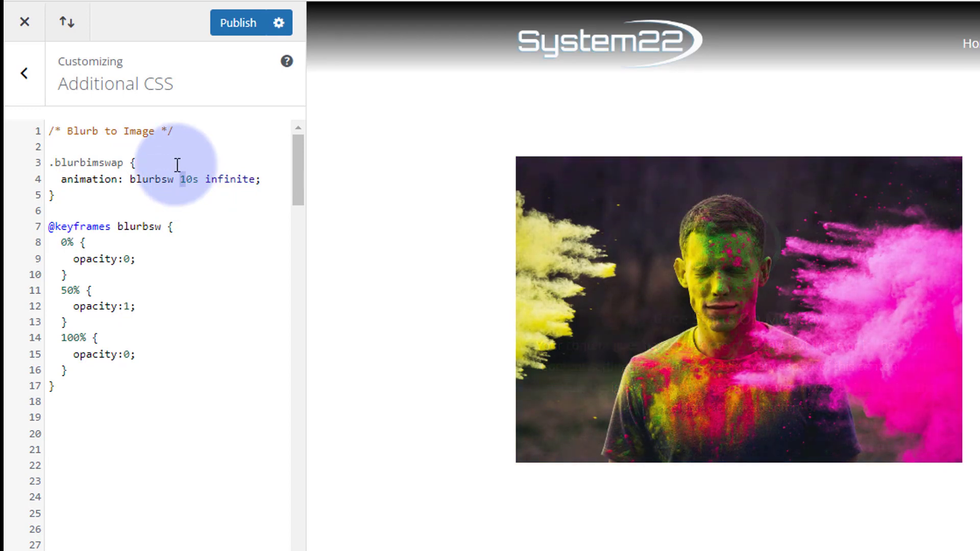
text(2)
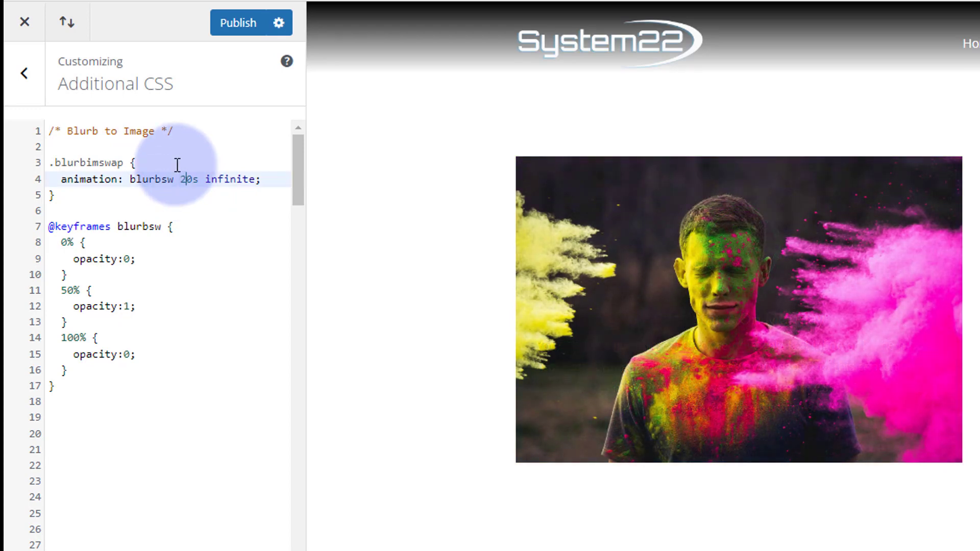
Step: Publish the Additional CSS and switch to the browser tab with the site's home page
click(239, 23)
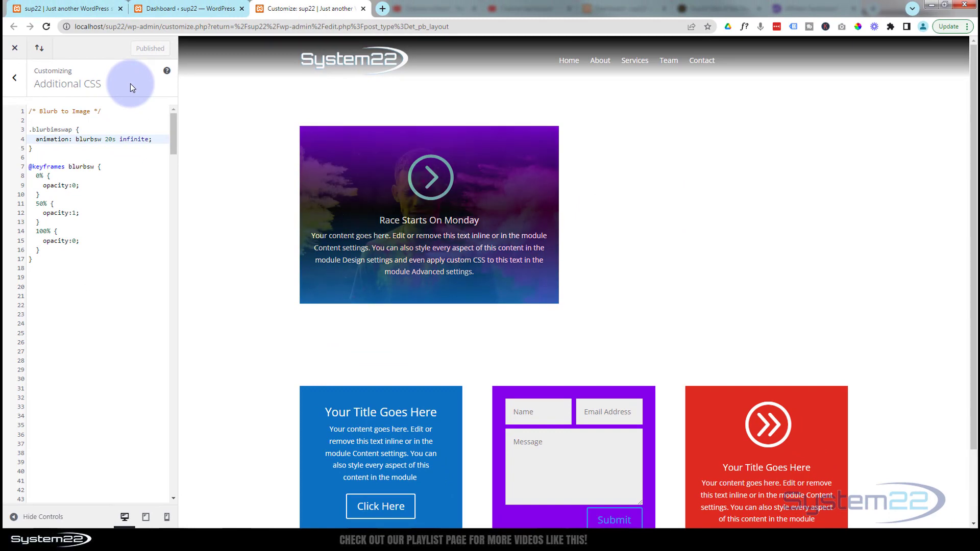
click(72, 10)
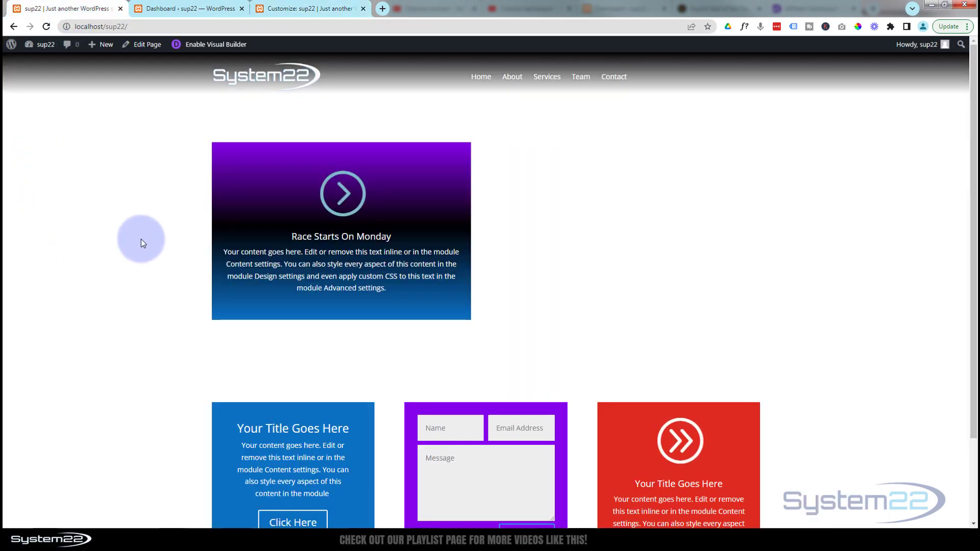